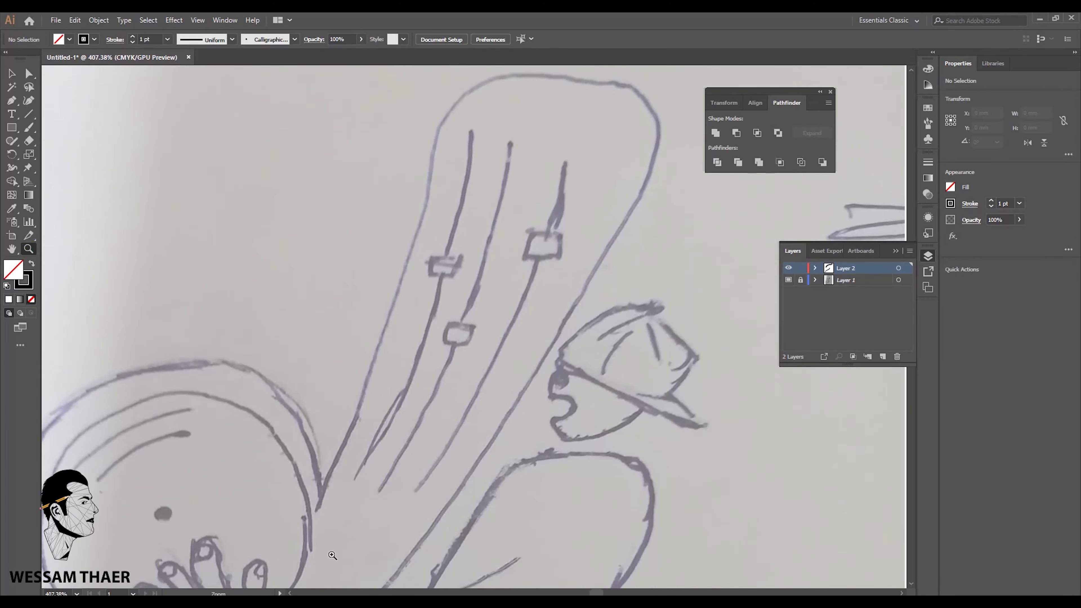
# Step: Ink the horn's outer bell and long stem outline in thick black brush strokes
pyautogui.moveTo(317, 506)
pyautogui.mouseDown()
pyautogui.moveTo(463, 88)
pyautogui.moveTo(438, 537)
pyautogui.mouseUp()
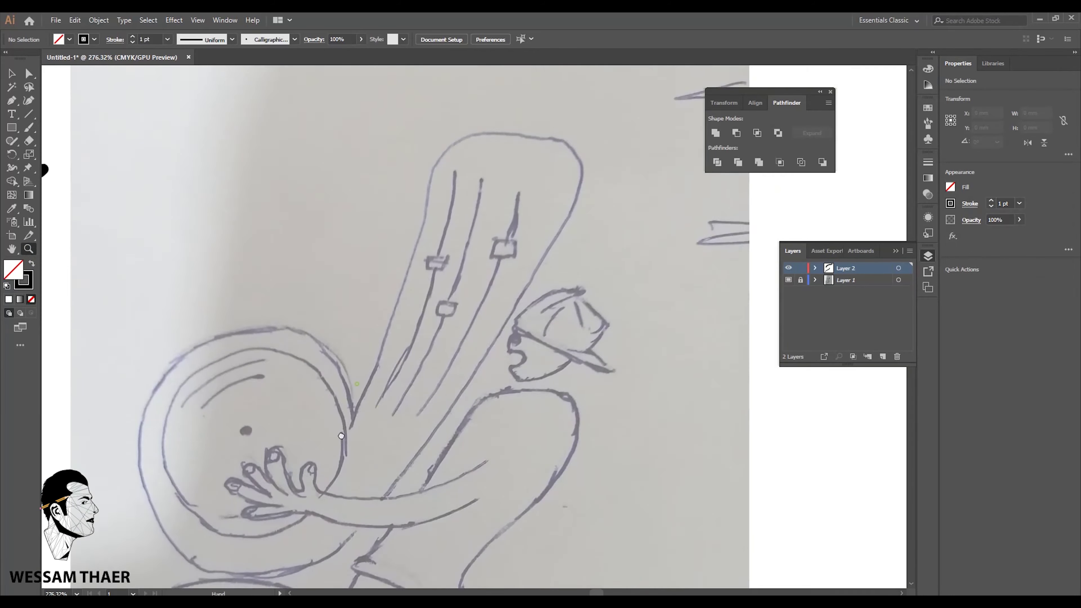
pyautogui.moveTo(347, 441); pyautogui.dragTo(385, 365)
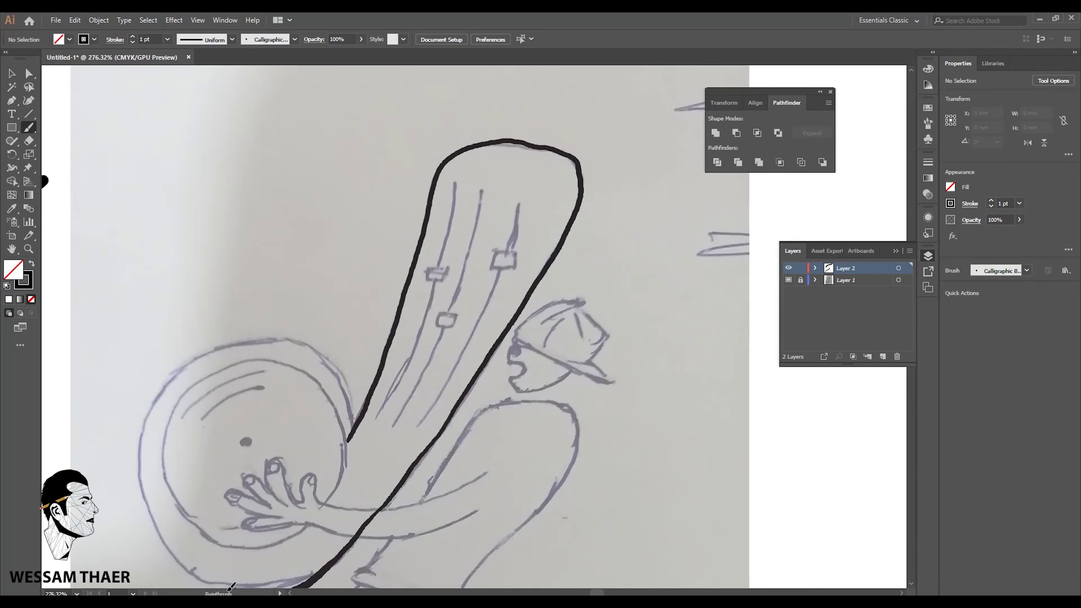
pyautogui.moveTo(326, 347); pyautogui.dragTo(347, 440)
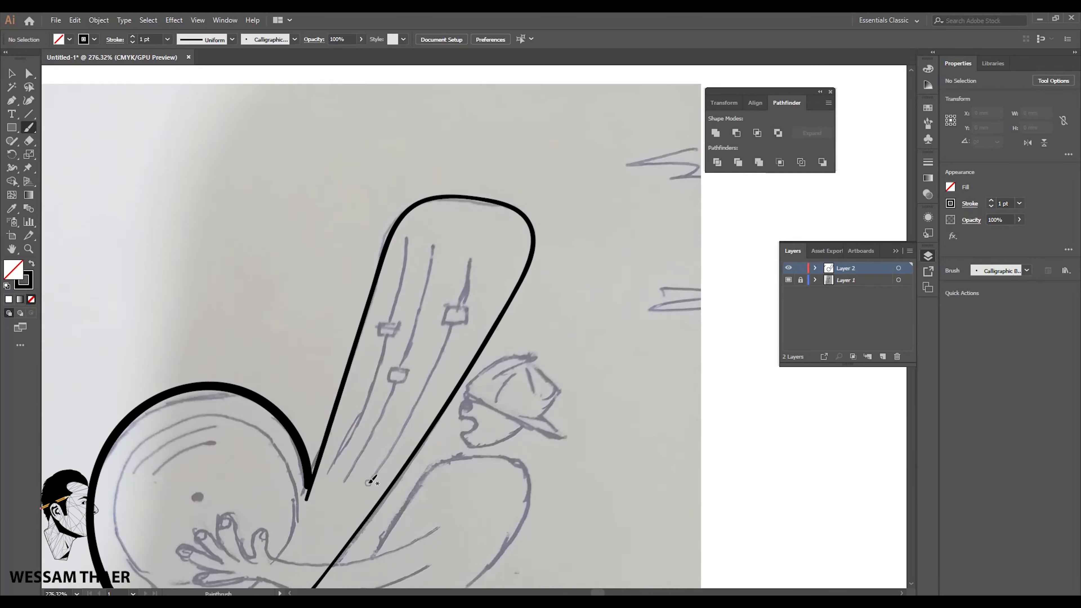
# Step: Reduce the brush stroke to 0.5 pt and ink two thin tube lines along the stem
pyautogui.click(167, 39)
pyautogui.click(179, 53)
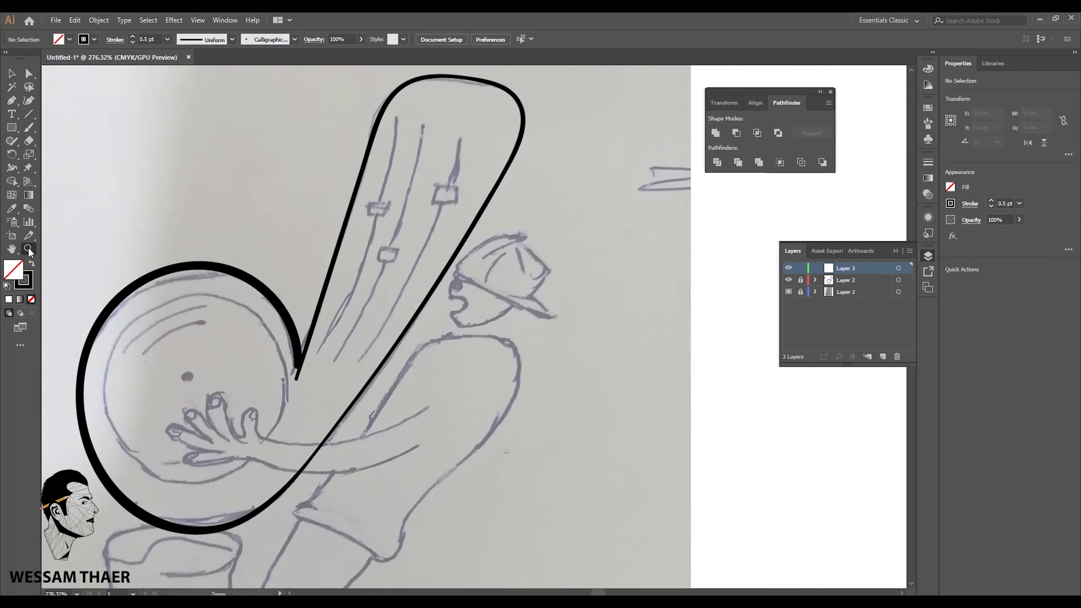
pyautogui.press('b')
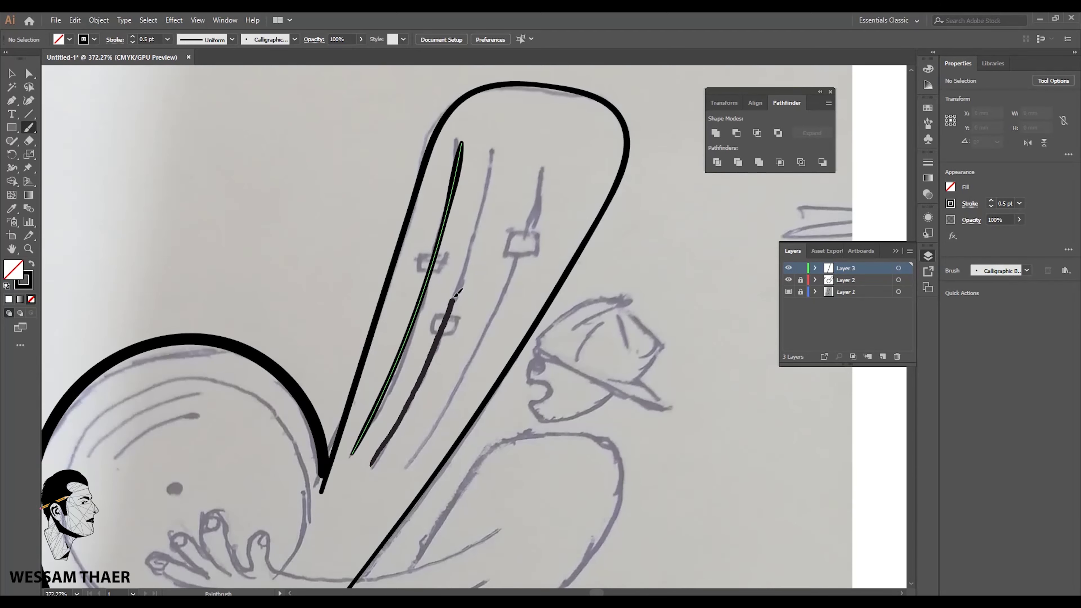
pyautogui.moveTo(467, 359); pyautogui.dragTo(649, 184)
pyautogui.moveTo(370, 204); pyautogui.dragTo(301, 228)
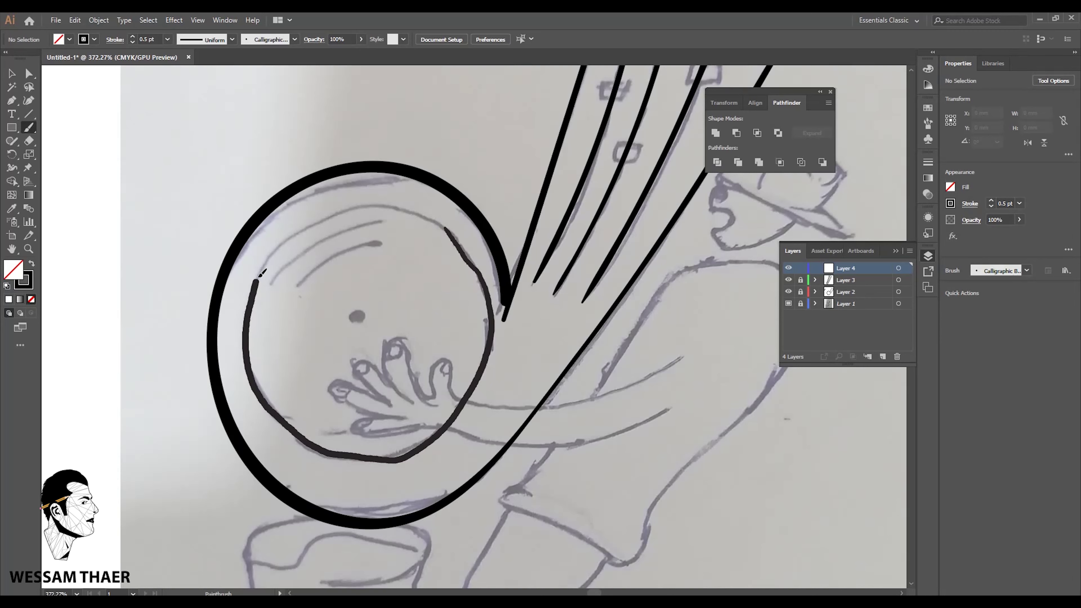
# Step: Replace the rough inner bell stroke with a thin ellipse positioned on the sketched bell
pyautogui.hotkey('ctrl', 'z')
pyautogui.click(12, 128)
pyautogui.click(96, 152)
pyautogui.moveTo(516, 179); pyautogui.dragTo(260, 435)
pyautogui.press('v')
pyautogui.moveTo(439, 194); pyautogui.dragTo(427, 188)
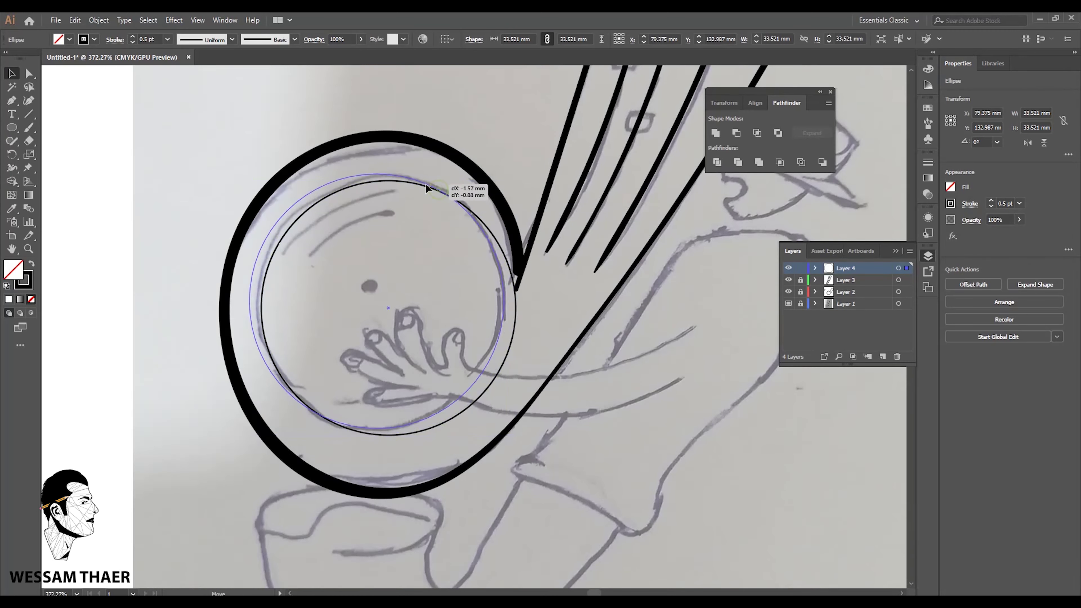
pyautogui.click(156, 177)
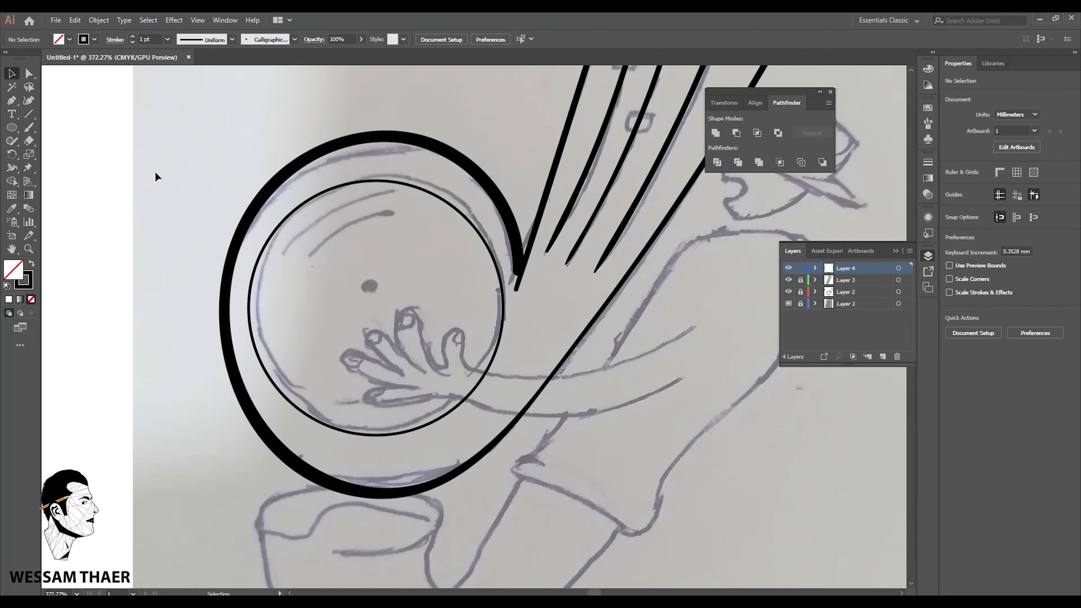
# Step: Draw a small solid black dot inside the bell's inner circle
pyautogui.scroll(3, 369, 285)
pyautogui.press('l')
pyautogui.moveTo(363, 270); pyautogui.dragTo(394, 300)
pyautogui.hotkey('shift', 'x')
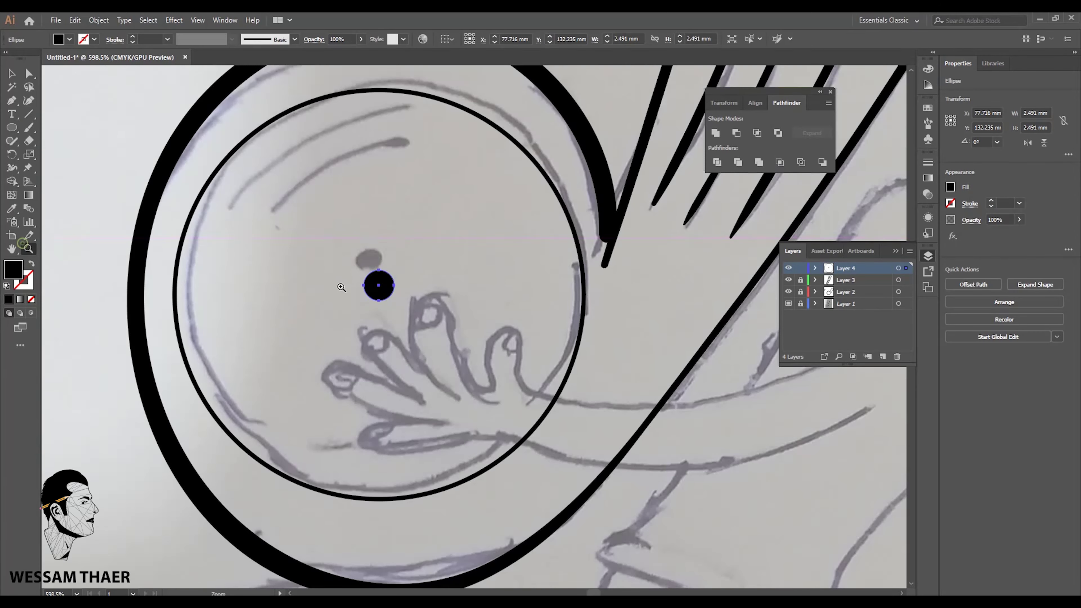
pyautogui.scroll(-5, 341, 287)
pyautogui.hotkey('ctrl', 'shift', 'a')
# Step: Add a new layer for inking the face
pyautogui.hotkey('ctrl', 'l')
pyautogui.scroll(5, 519, 222)
pyautogui.press('b')
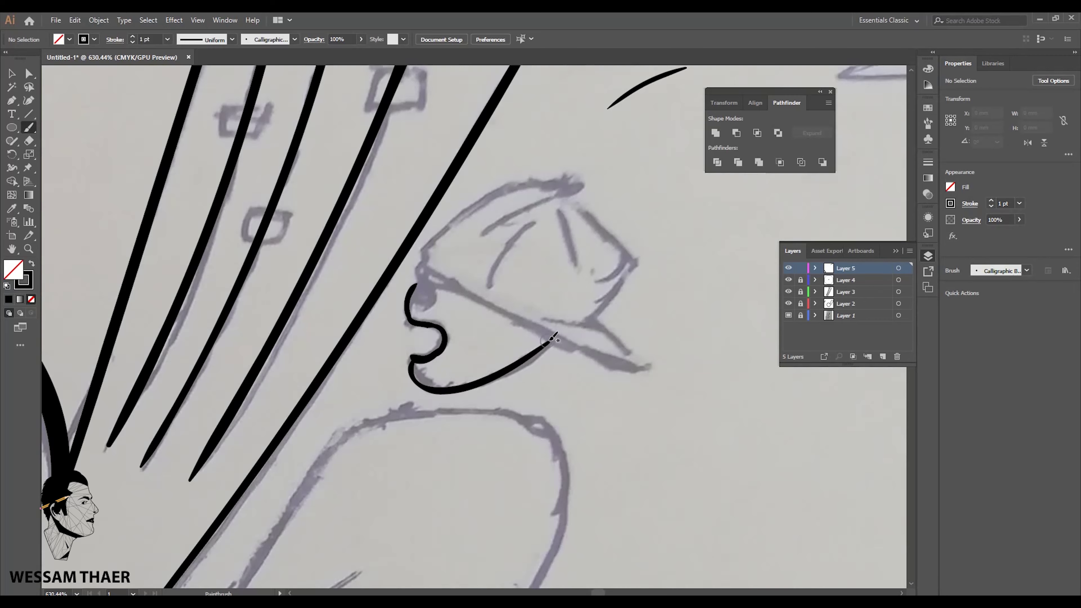
# Step: Ink the nose and mouth, the cap outline and the underside of its brim
pyautogui.moveTo(377, 325); pyautogui.dragTo(351, 336)
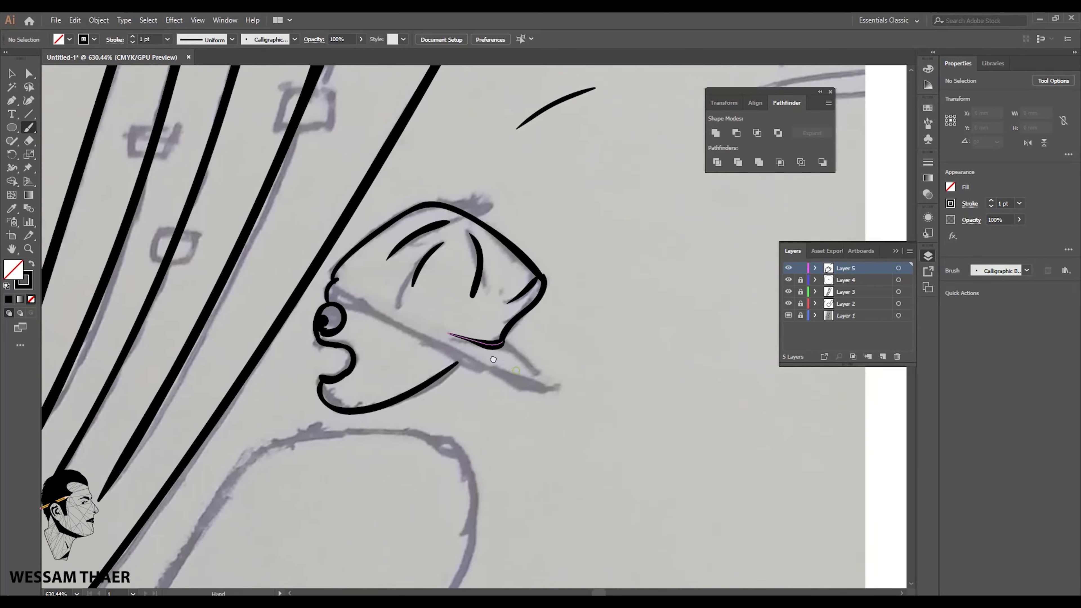
pyautogui.moveTo(330, 279); pyautogui.dragTo(523, 390)
pyautogui.moveTo(419, 298); pyautogui.dragTo(461, 340)
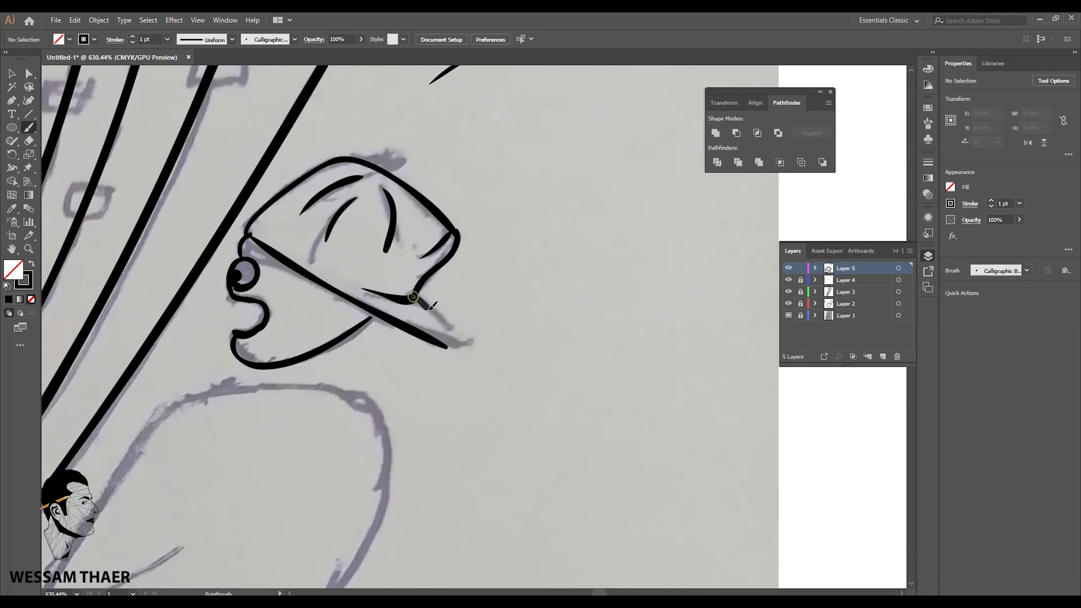
pyautogui.scroll(-5, 430, 308)
pyautogui.scroll(5, 425, 469)
# Step: Ink the long body outline and a small hook where the sleeve meets the arm
pyautogui.moveTo(273, 377)
pyautogui.mouseDown()
pyautogui.moveTo(596, 322)
pyautogui.moveTo(448, 480)
pyautogui.mouseUp()
pyautogui.scroll(-3, 566, 363)
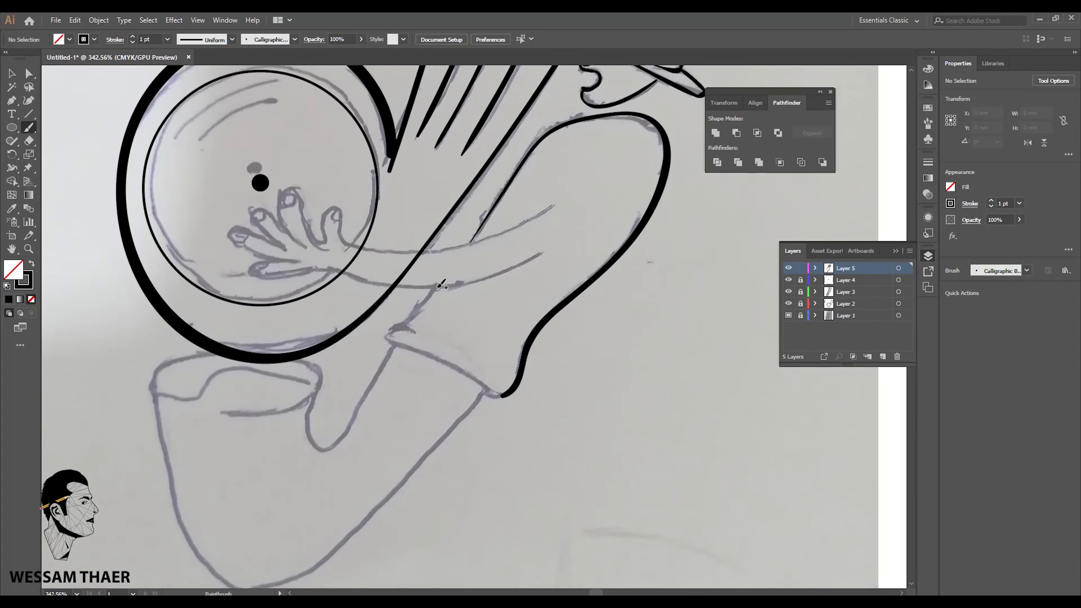
pyautogui.moveTo(405, 322)
pyautogui.mouseDown()
pyautogui.moveTo(381, 354)
pyautogui.moveTo(487, 411)
pyautogui.mouseUp()
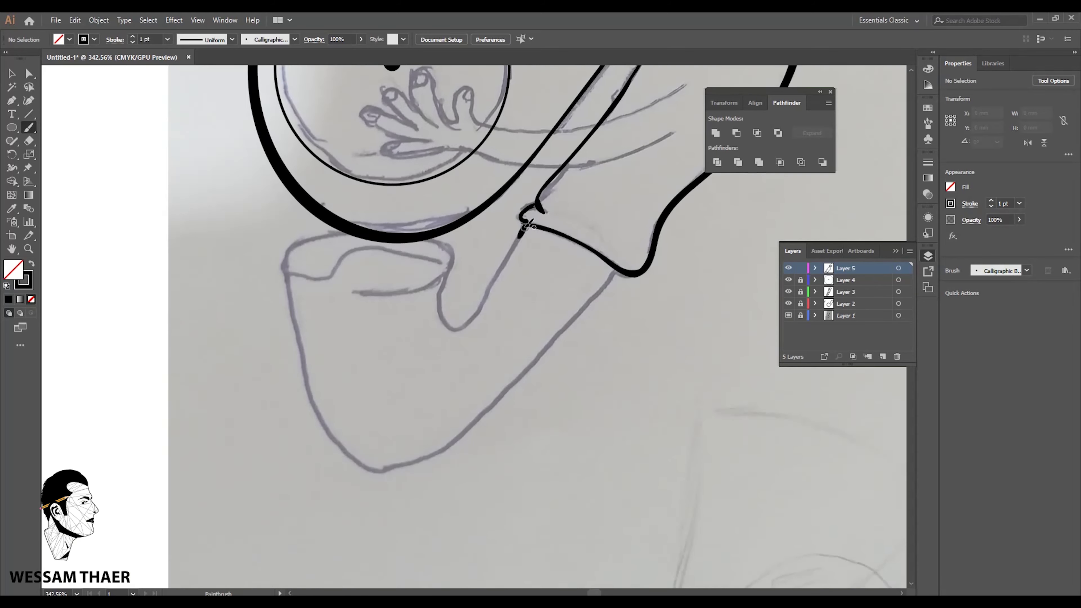
# Step: Ink the bowl's outline below the bell and add a new layer for the hand
pyautogui.moveTo(457, 251); pyautogui.dragTo(473, 213)
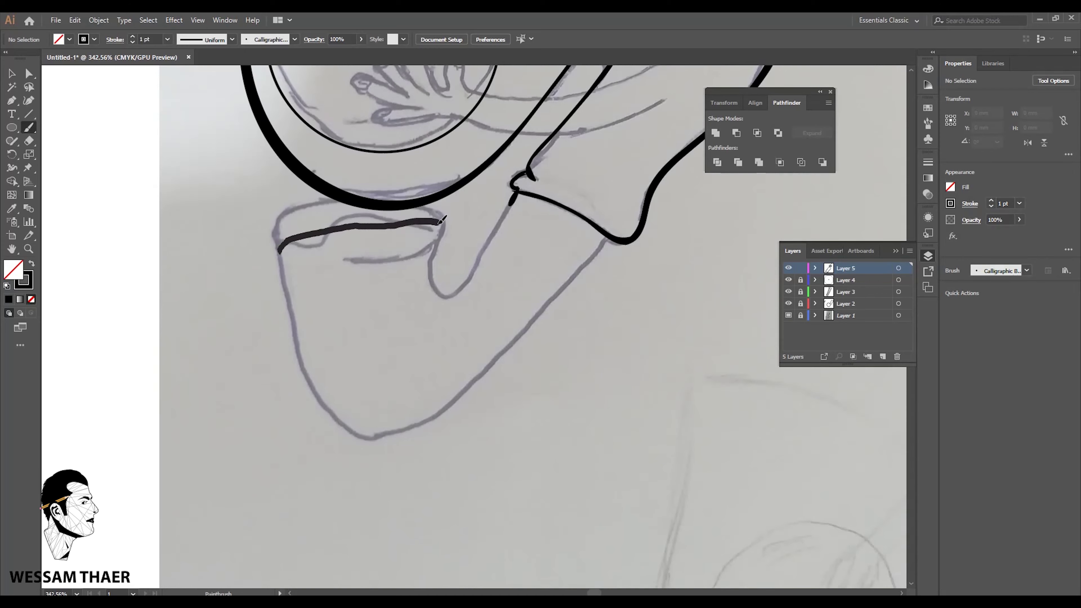
pyautogui.moveTo(438, 289); pyautogui.dragTo(481, 192)
pyautogui.moveTo(322, 149); pyautogui.dragTo(382, 312)
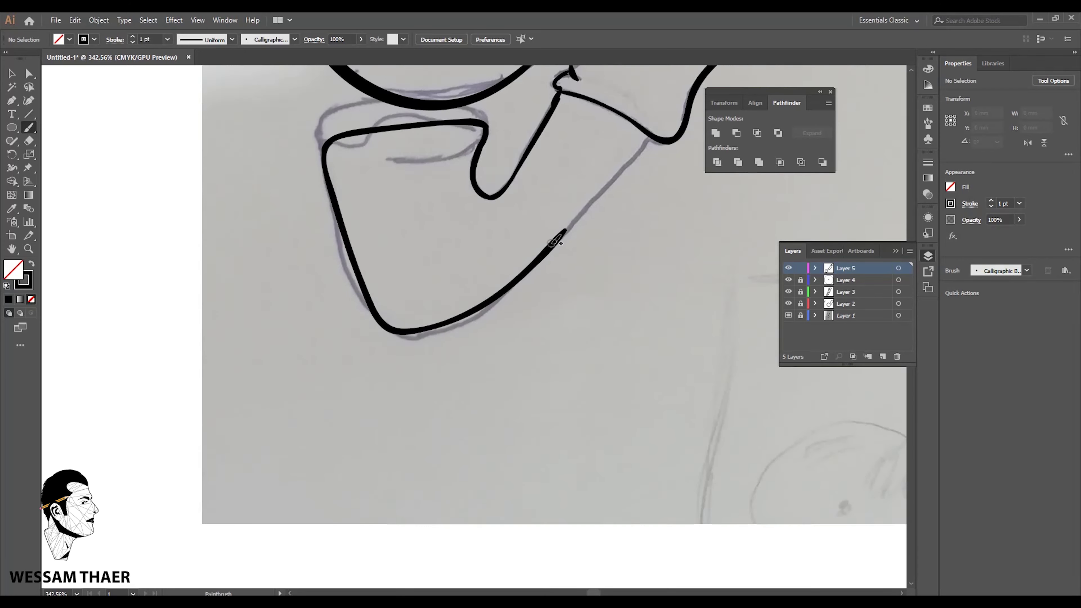
pyautogui.moveTo(556, 240); pyautogui.dragTo(645, 143)
pyautogui.scroll(5, 589, 249)
pyautogui.hotkey('ctrl', 'l')
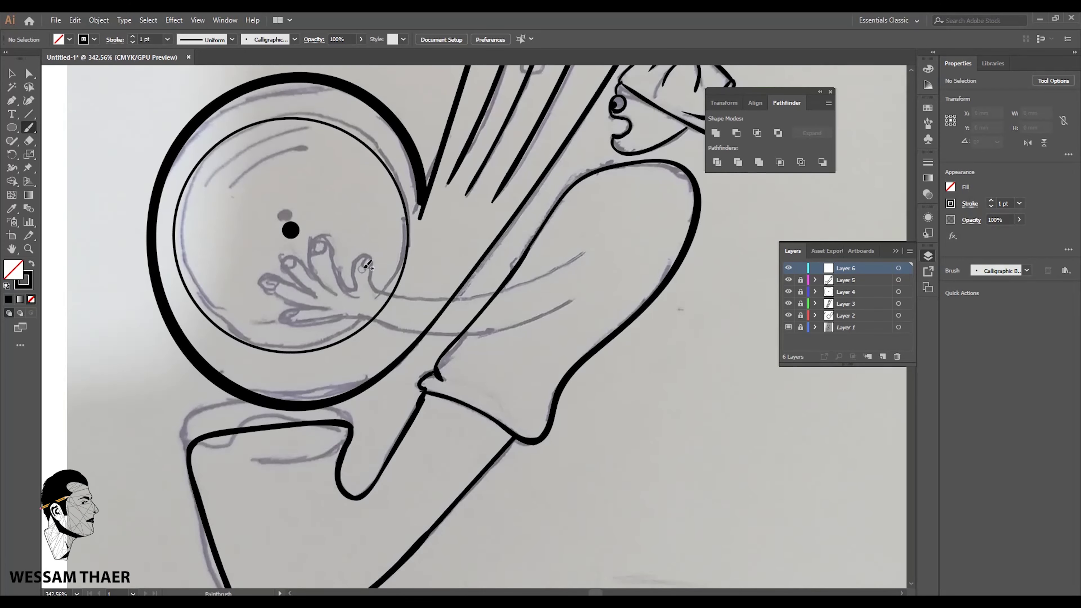
# Step: Ink the hand's curled fingers in thin strokes, undoing one unwanted finger stroke
pyautogui.scroll(3, 317, 226)
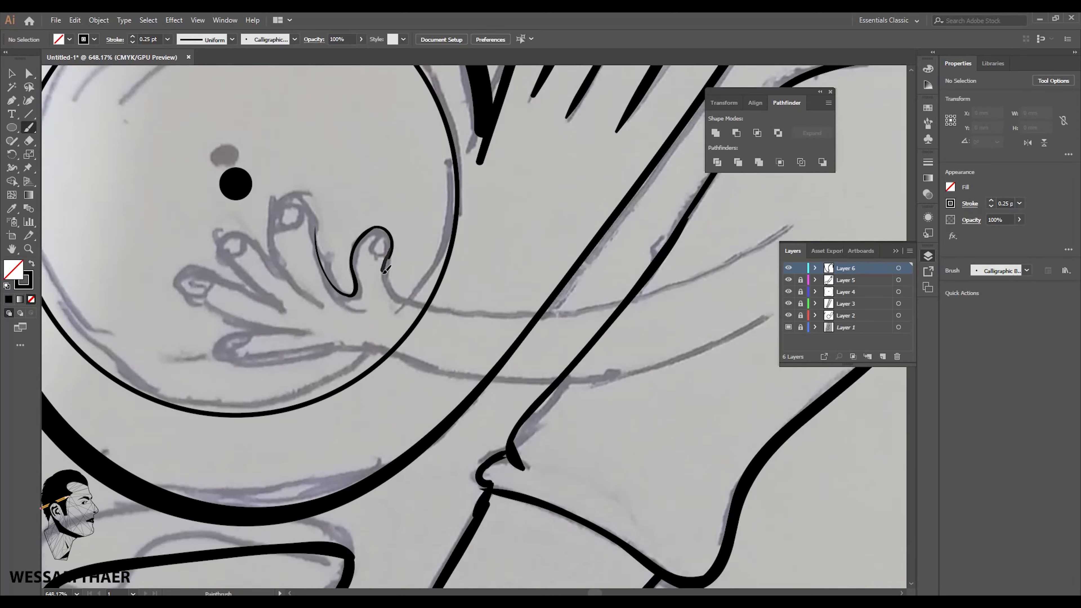
pyautogui.moveTo(656, 287); pyautogui.dragTo(655, 290)
pyautogui.hscroll(-3, 511, 256)
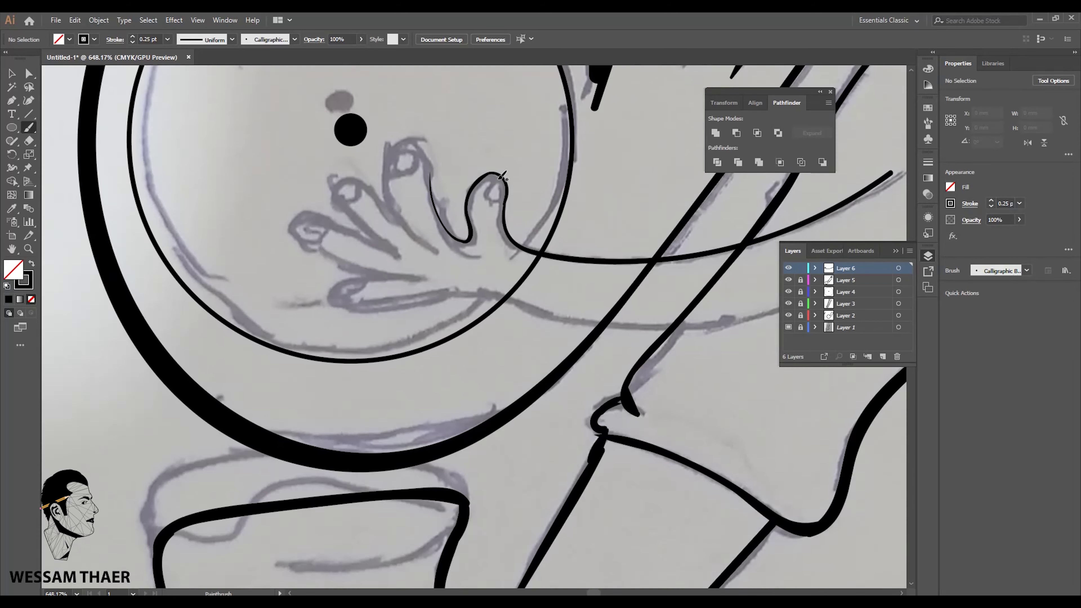
pyautogui.scroll(1, 410, 181)
pyautogui.scroll(-1, 438, 183)
pyautogui.hscroll(-1, 438, 183)
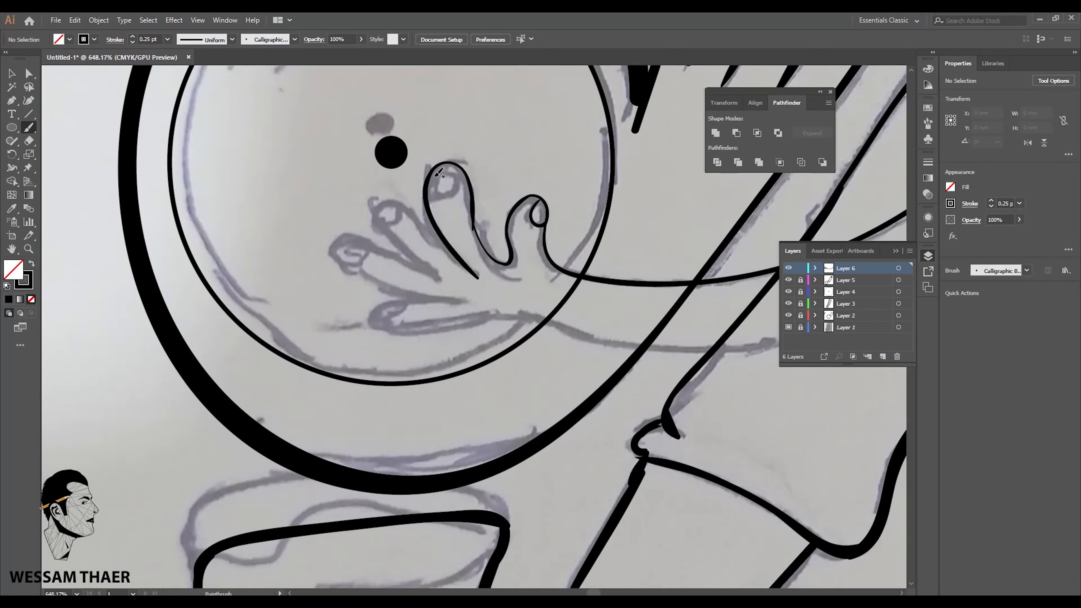
pyautogui.scroll(-2, 428, 160)
pyautogui.moveTo(427, 160); pyautogui.dragTo(477, 219)
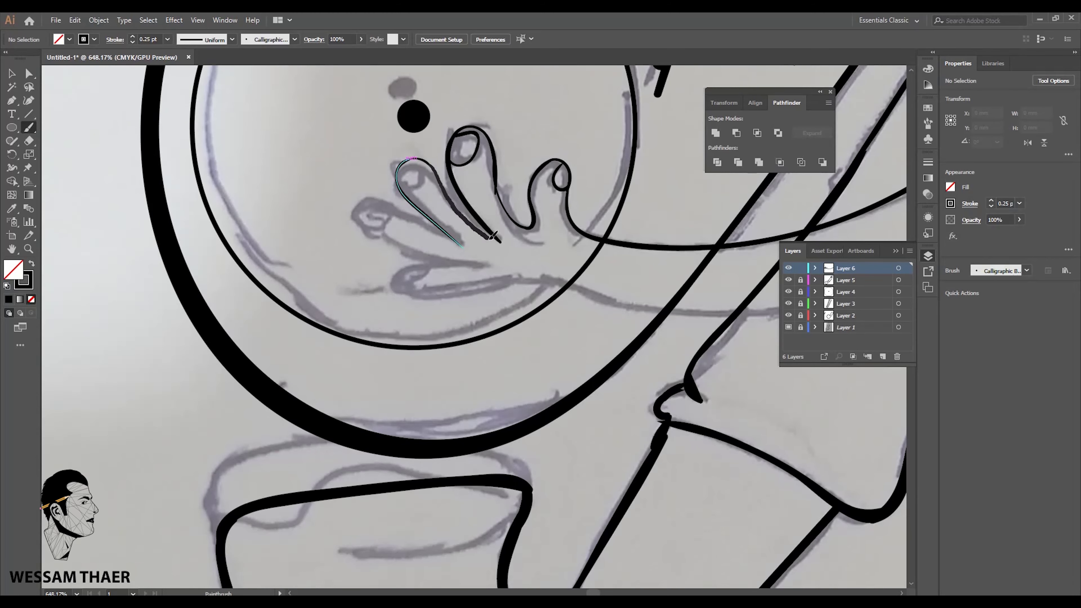
pyautogui.moveTo(422, 205); pyautogui.dragTo(423, 205)
pyautogui.scroll(-1, 422, 205)
pyautogui.hscroll(-1, 422, 205)
pyautogui.moveTo(465, 148); pyautogui.dragTo(438, 162)
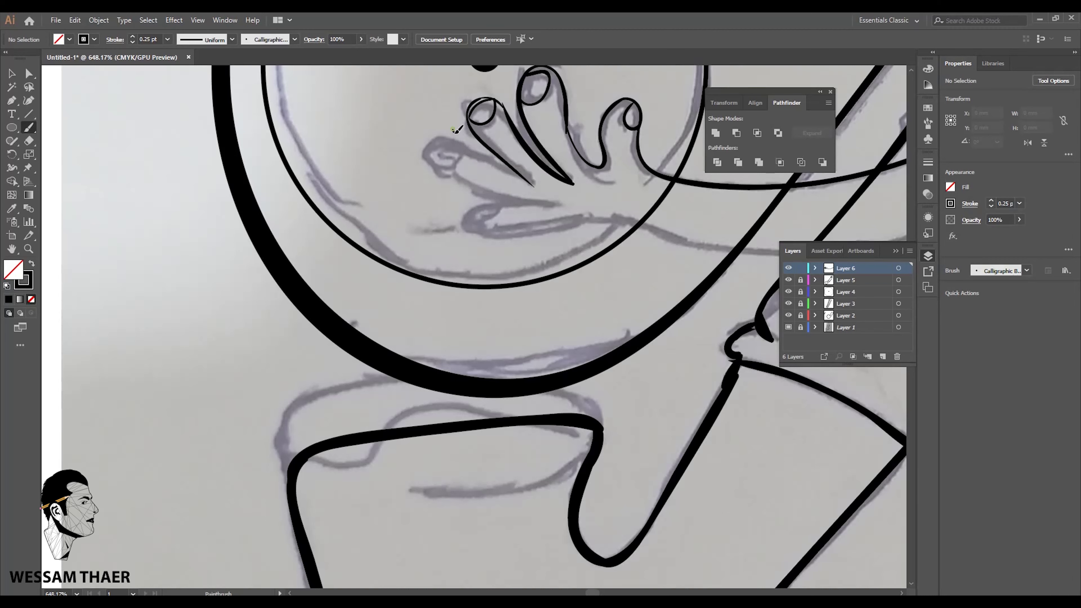
pyautogui.hotkey('ctrl', 'z')
pyautogui.scroll(1, 458, 151)
pyautogui.hscroll(-1, 459, 151)
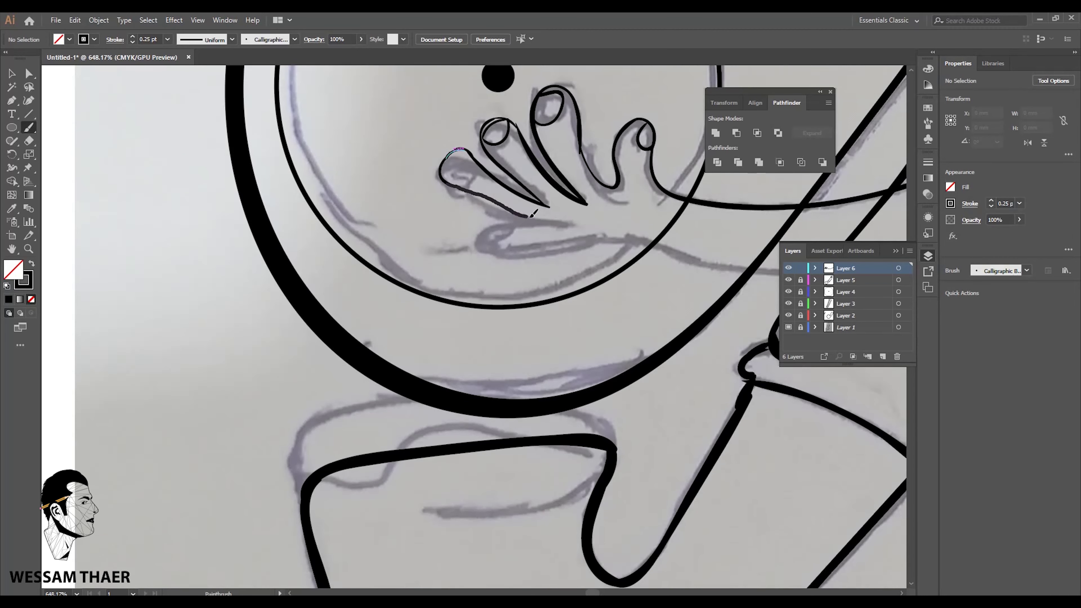
# Step: Ink the arm's two long lower lines, then select the inner bell circle
pyautogui.scroll(-2, 566, 250)
pyautogui.hscroll(1, 566, 250)
pyautogui.moveTo(544, 186)
pyautogui.mouseDown()
pyautogui.moveTo(470, 188)
pyautogui.moveTo(621, 202)
pyautogui.moveTo(268, 247)
pyautogui.mouseUp()
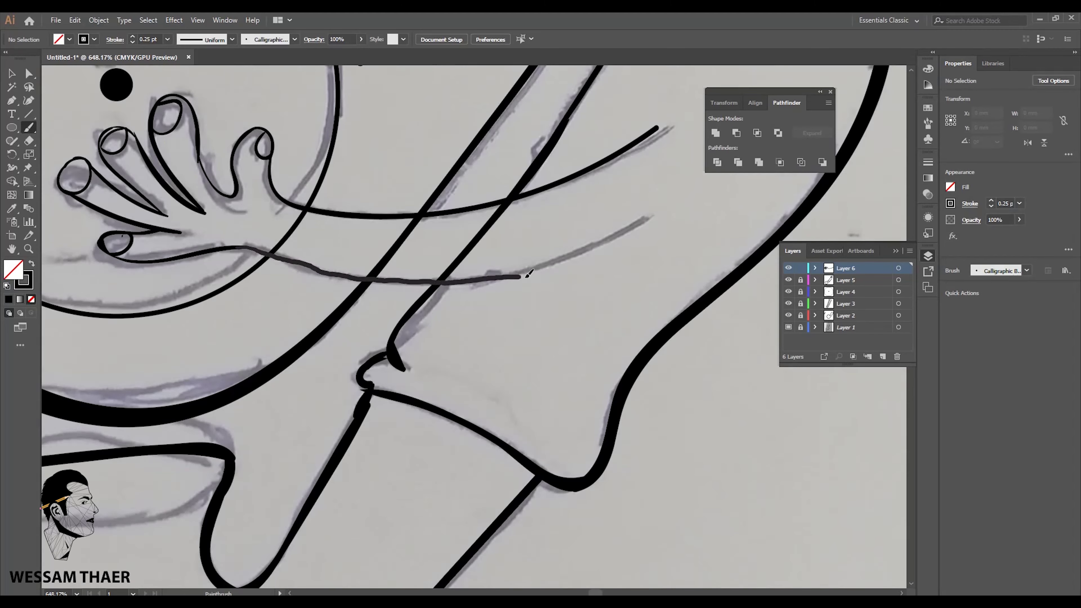
pyautogui.moveTo(529, 274); pyautogui.dragTo(640, 224)
pyautogui.scroll(5, 267, 360)
pyautogui.scroll(-3, 677, 311)
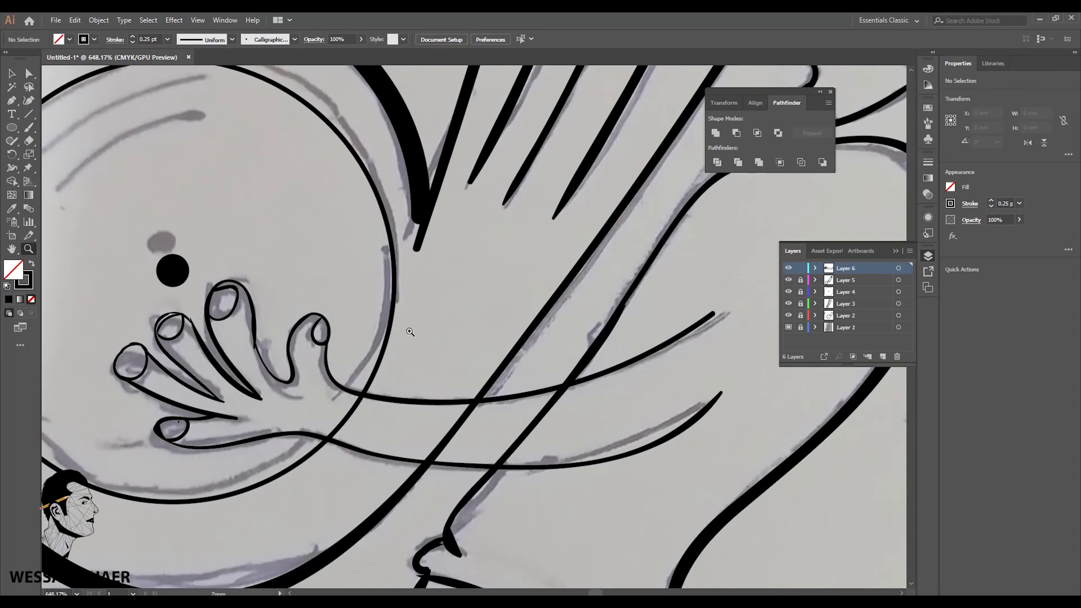
pyautogui.press('v')
pyautogui.click(423, 192)
# Step: Place duplicated rounded-rectangle strap loops across the horn's thin pipe lines
pyautogui.click(602, 294)
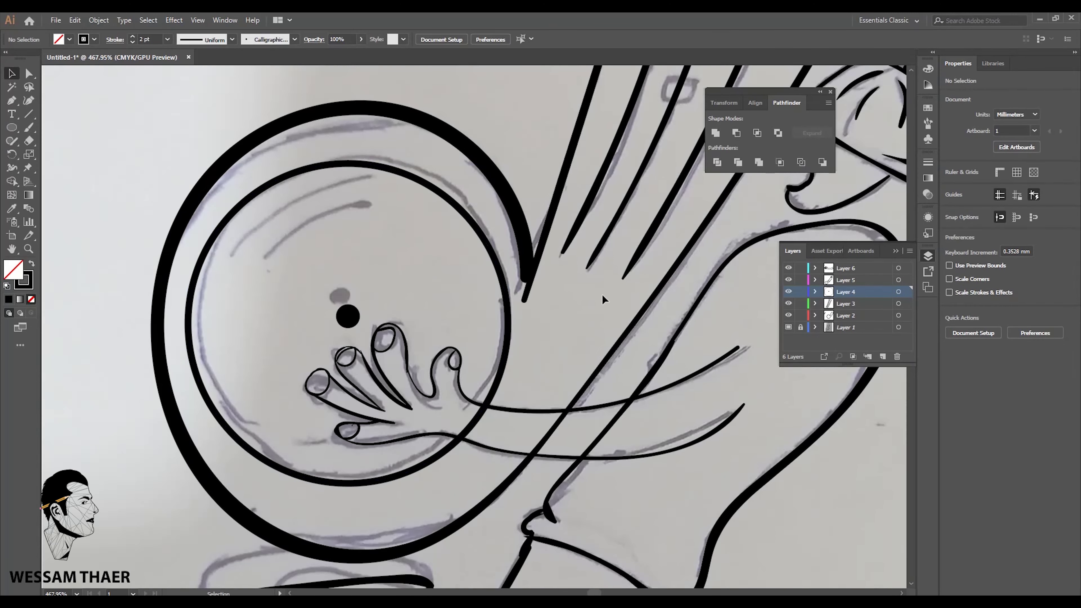
pyautogui.scroll(3, 811, 290)
pyautogui.hscroll(5, 811, 290)
pyautogui.scroll(3, 567, 419)
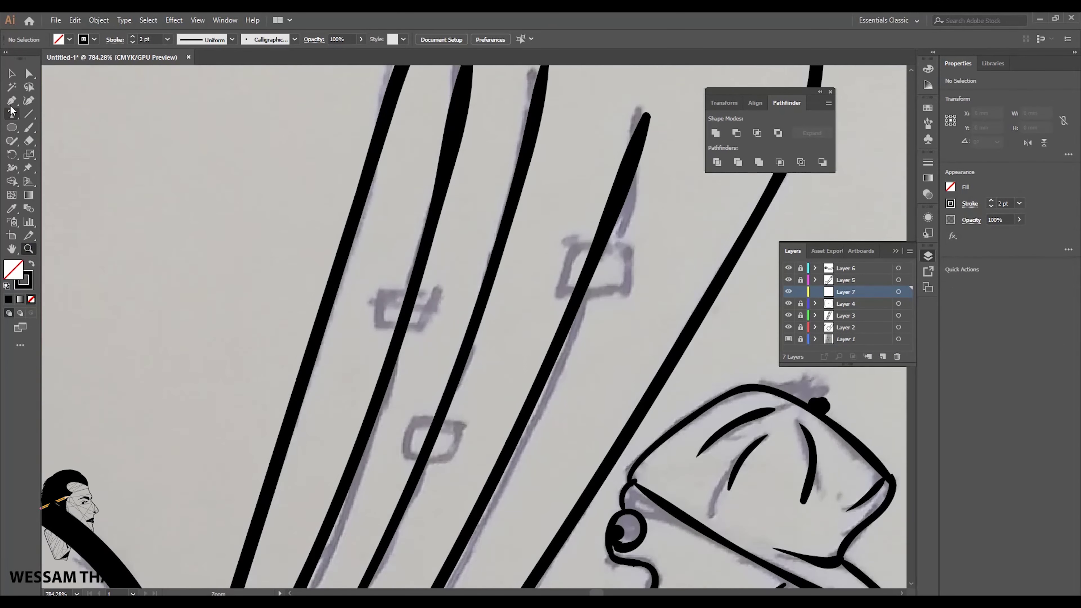
pyautogui.moveTo(385, 294); pyautogui.dragTo(385, 283)
pyautogui.scroll(-5, 385, 284)
pyautogui.press('v')
pyautogui.moveTo(464, 157); pyautogui.dragTo(463, 214)
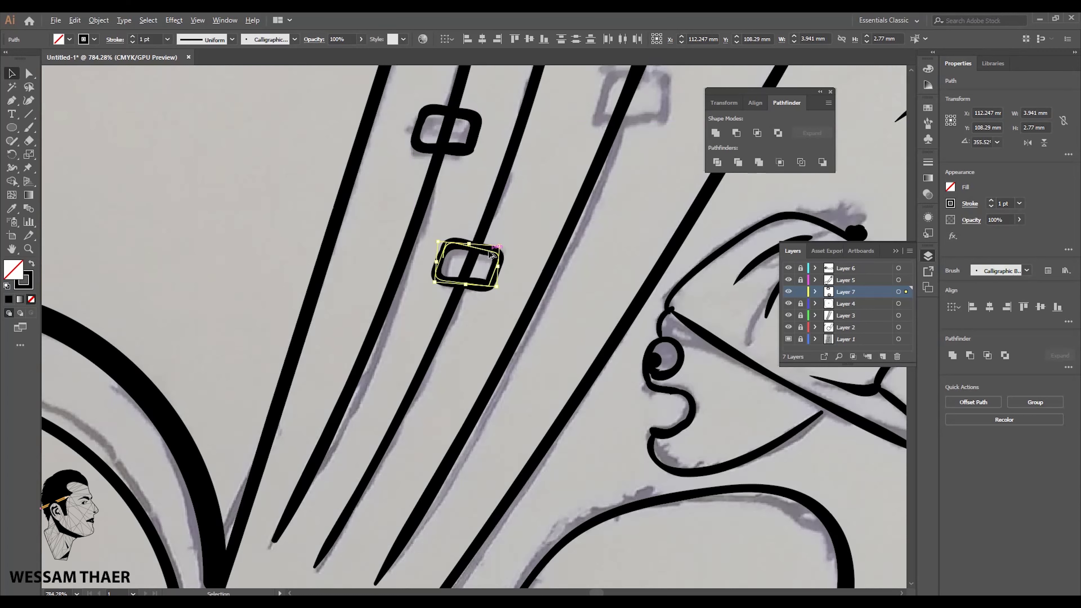
pyautogui.click(882, 356)
# Step: Zoom out, hide the reference sketch and delete the stray squiggles at top left
pyautogui.click(469, 264)
pyautogui.click(882, 356)
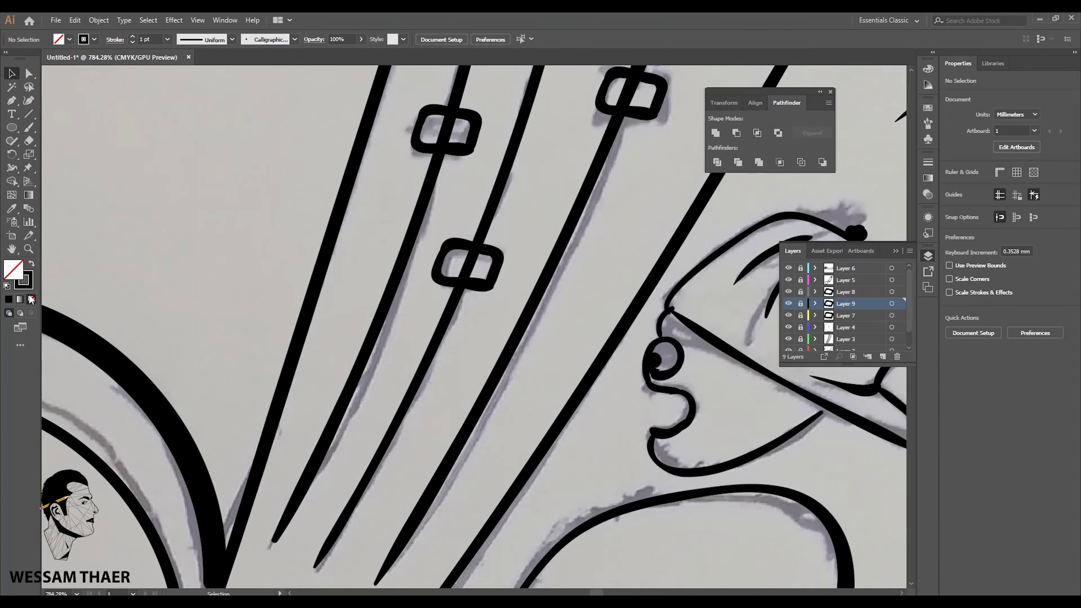
pyautogui.scroll(-5, 575, 347)
pyautogui.scroll(-2, 847, 307)
pyautogui.click(788, 344)
pyautogui.press('v')
pyautogui.hotkey('ctrl', 'a')
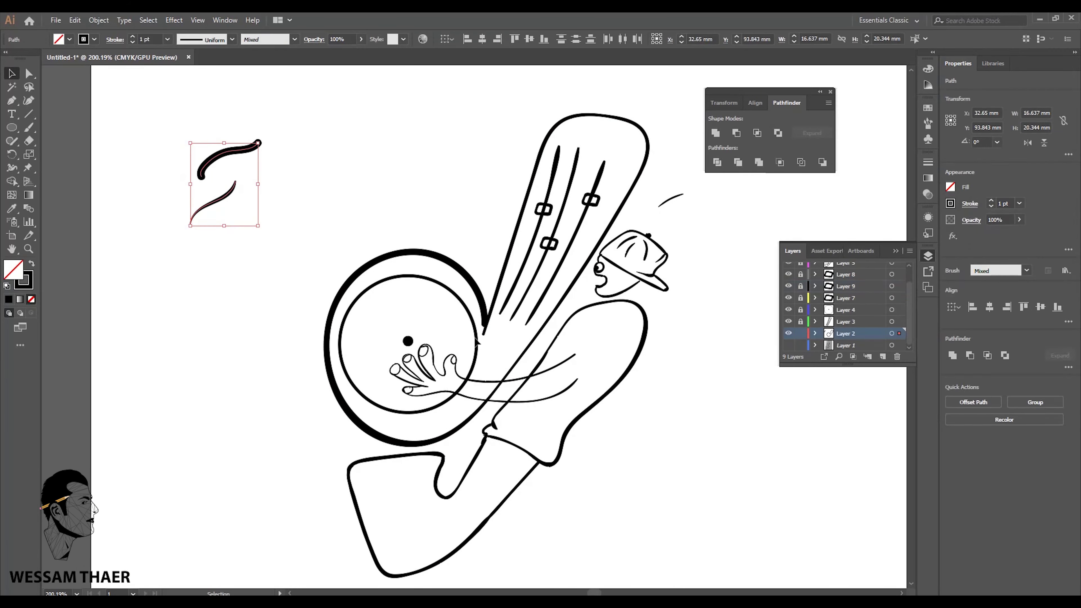
pyautogui.press('Delete')
pyautogui.click(891, 333)
# Step: Duplicate and group the outlines, then clip a yellow rectangle to the horn shape
pyautogui.press('z')
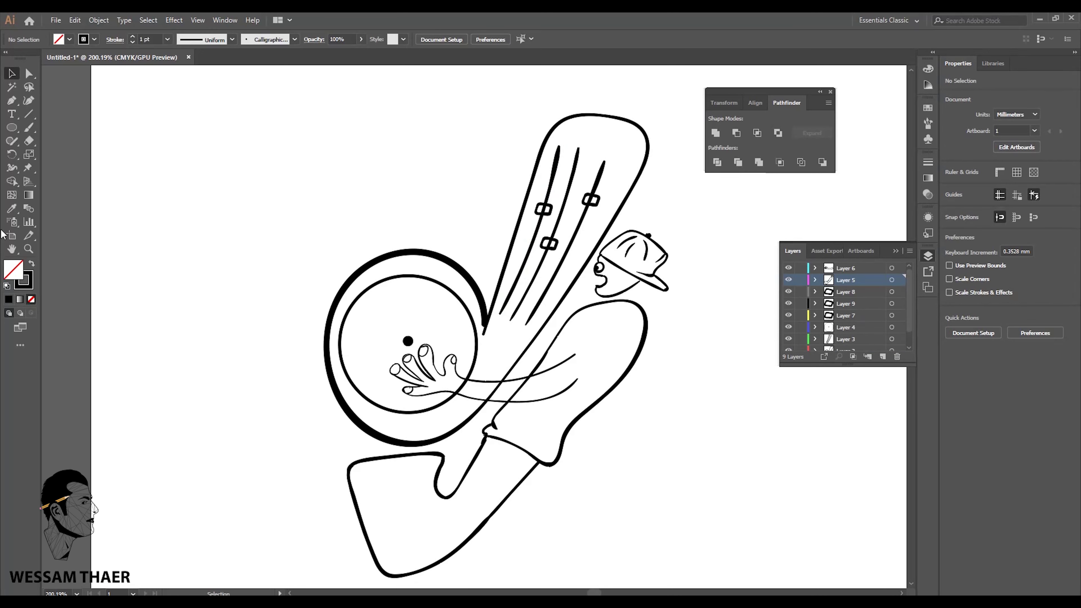
pyautogui.moveTo(551, 287); pyautogui.dragTo(439, 294)
pyautogui.click(75, 19)
pyautogui.click(205, 169)
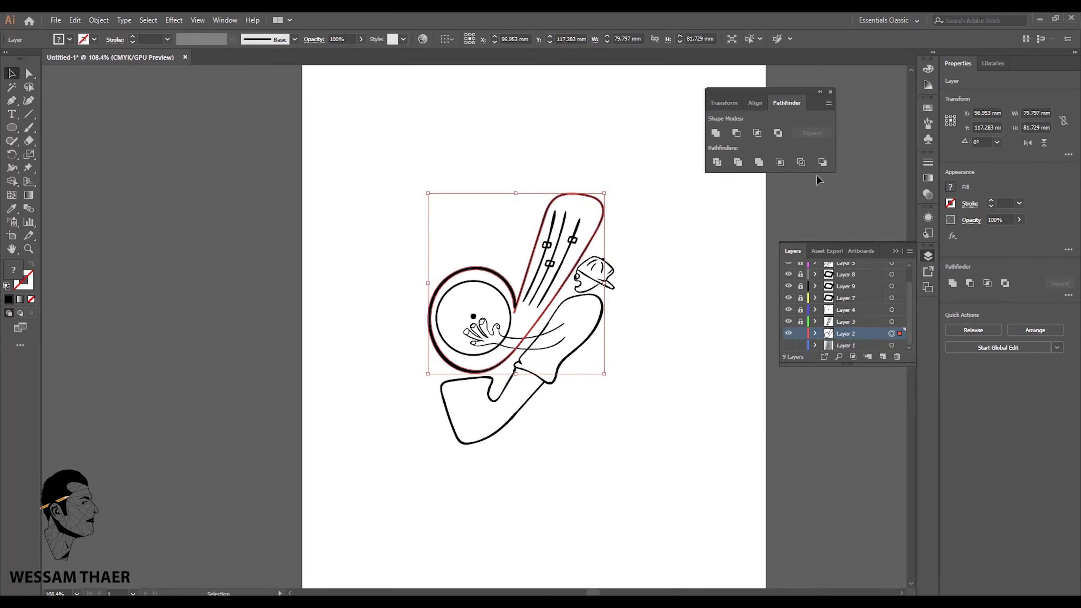
pyautogui.rightClick(415, 342)
pyautogui.click(883, 356)
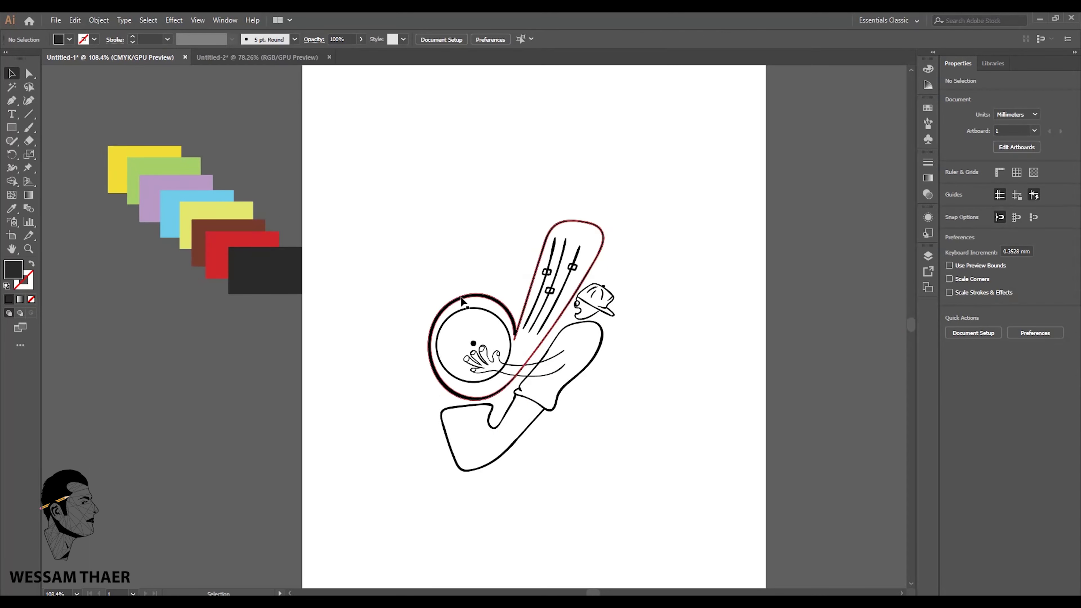
pyautogui.moveTo(358, 183); pyautogui.dragTo(658, 447)
pyautogui.rightClick(410, 222)
pyautogui.click(448, 345)
pyautogui.hotkey('ctrl', 'shift', 'F9')
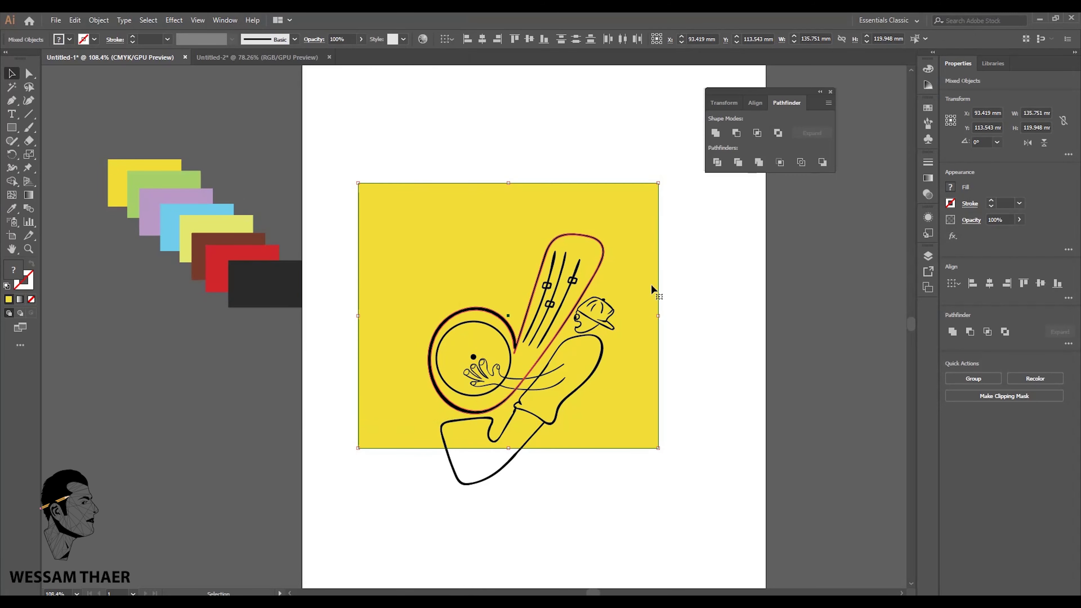
# Step: Select the bowl ellipse and expand it into shapes
pyautogui.scroll(-1, 585, 351)
pyautogui.click(928, 256)
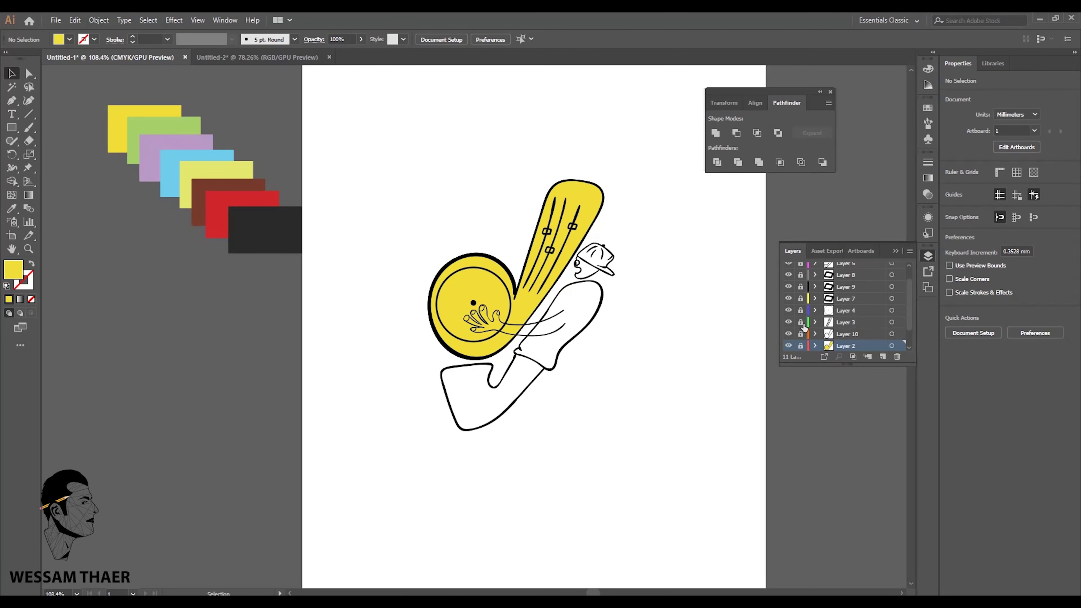
pyautogui.click(460, 269)
pyautogui.click(99, 20)
pyautogui.click(111, 141)
pyautogui.click(512, 375)
# Step: Clip a red-sampled rectangle to the bowl circle so the bowl fills red
pyautogui.press('m')
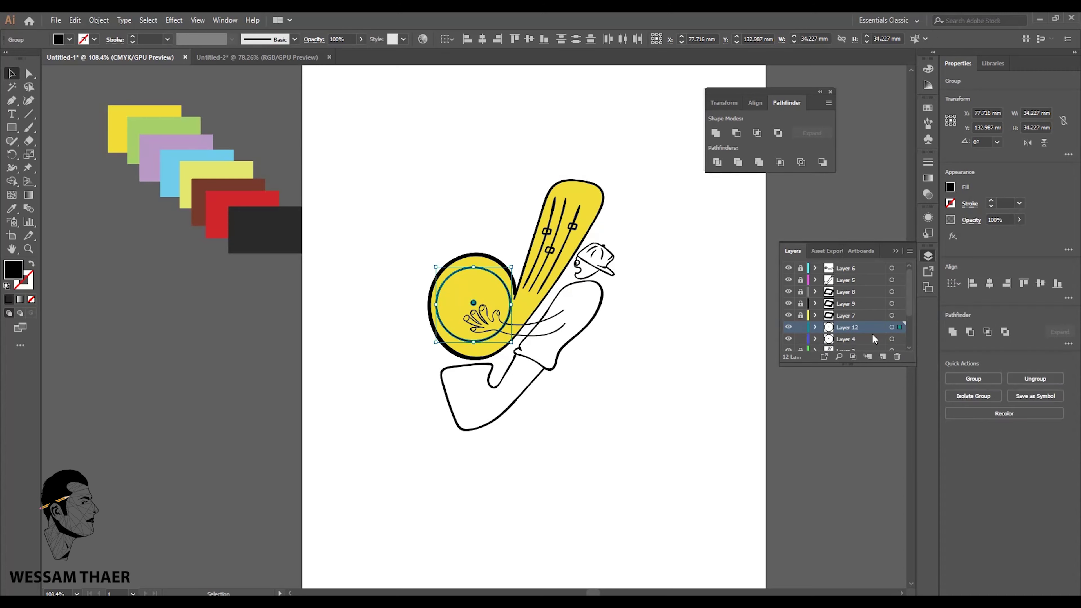
pyautogui.moveTo(399, 234); pyautogui.dragTo(556, 390)
pyautogui.press('i')
pyautogui.click(243, 213)
pyautogui.press('v')
pyautogui.rightClick(525, 265)
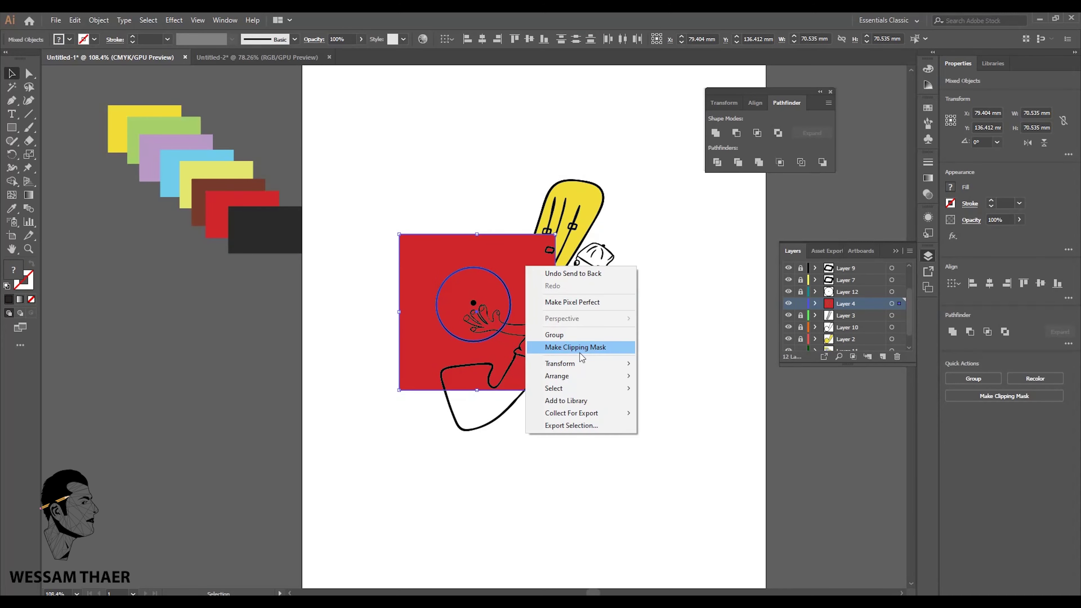
pyautogui.click(579, 346)
pyautogui.scroll(3, 517, 246)
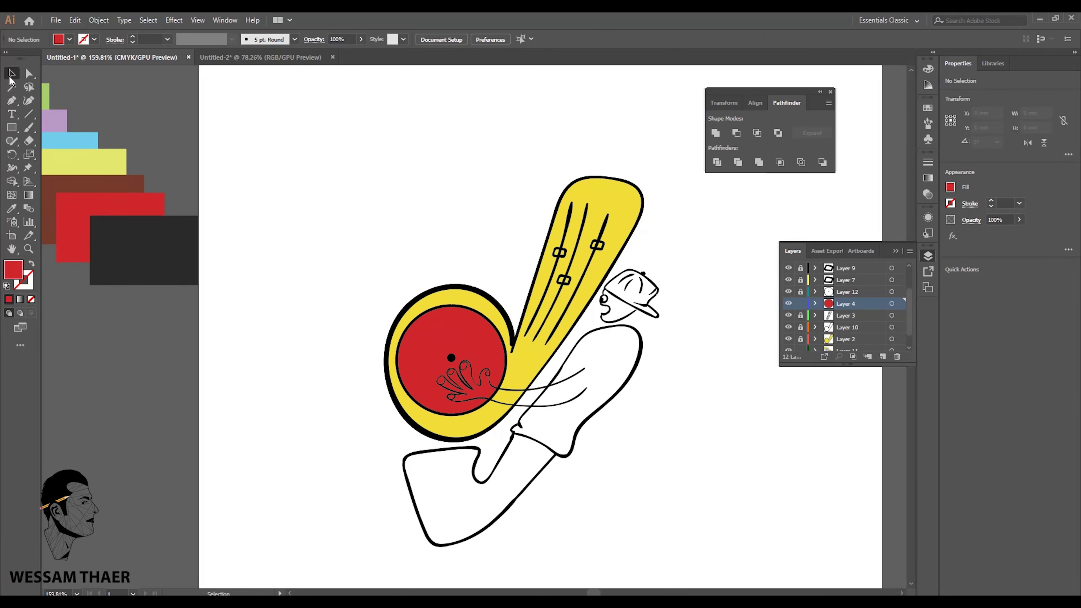
# Step: Move the neck anchor under the chin so the face and cap form one closed outline
pyautogui.scroll(1, 852, 298)
pyautogui.click(891, 280)
pyautogui.press('a')
pyautogui.click(627, 279)
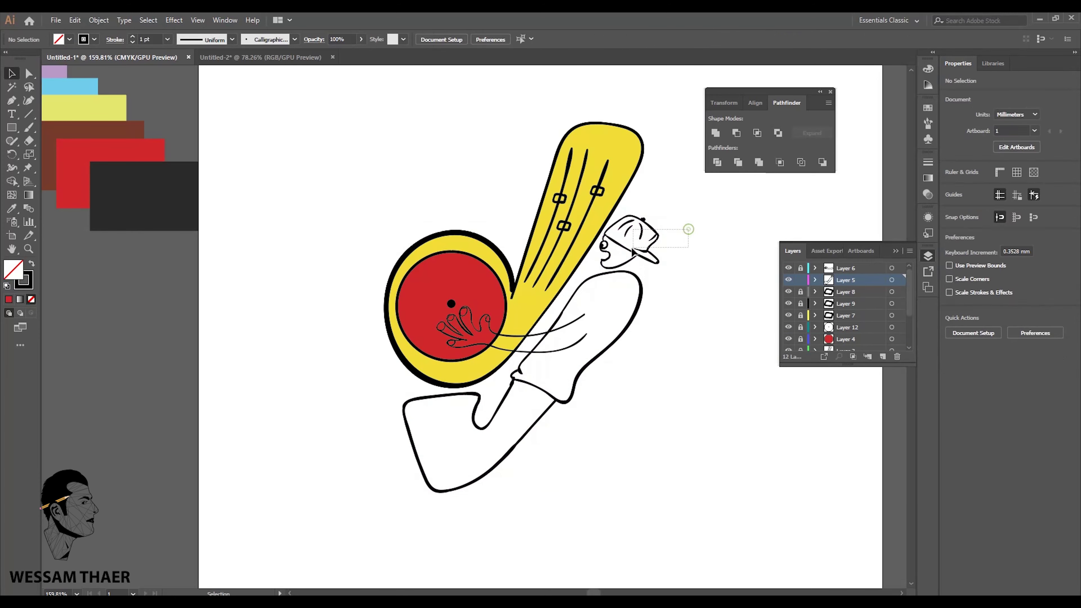
pyautogui.scroll(7, 630, 281)
pyautogui.scroll(6, 630, 281)
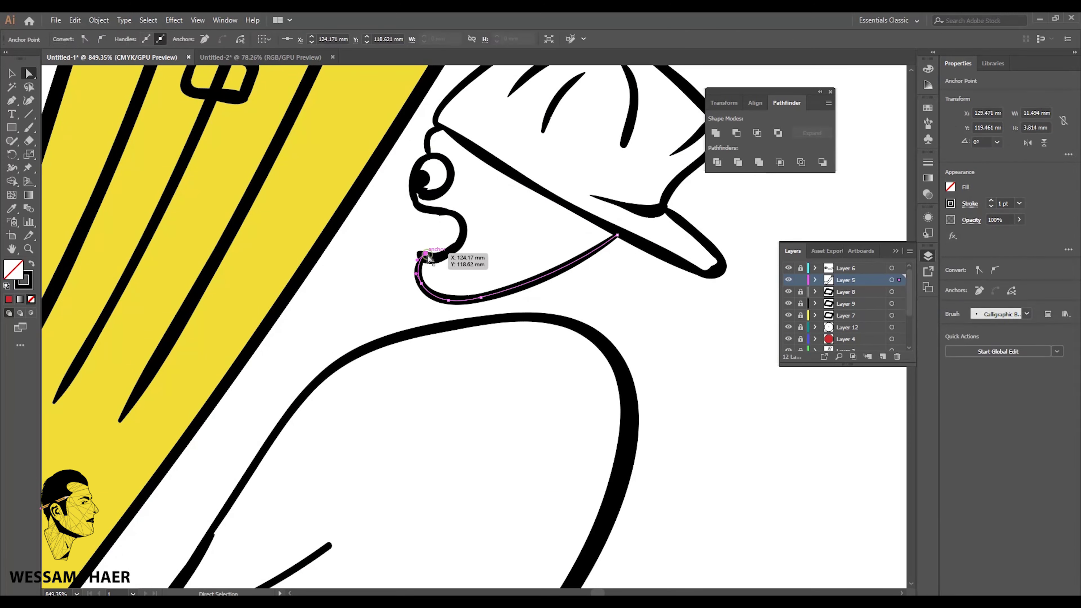
pyautogui.scroll(3, 604, 237)
pyautogui.press('v')
pyautogui.click(694, 170)
pyautogui.scroll(-5, 418, 290)
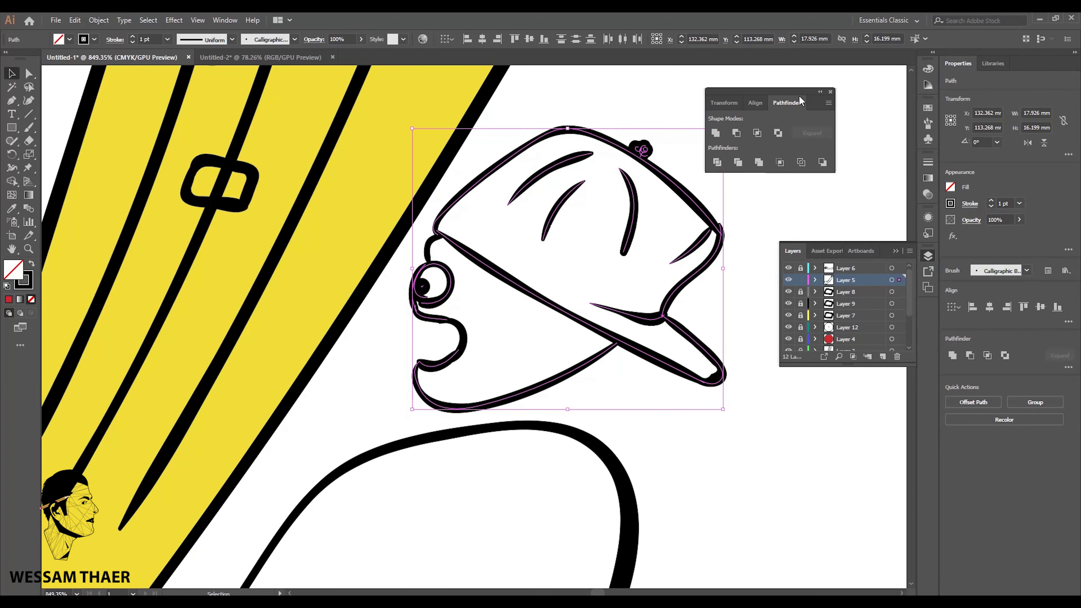
pyautogui.scroll(-5, 298, 154)
pyautogui.click(297, 154)
# Step: Clip a yellow rectangle to the body outline to fill the lower leg piece
pyautogui.click(565, 313)
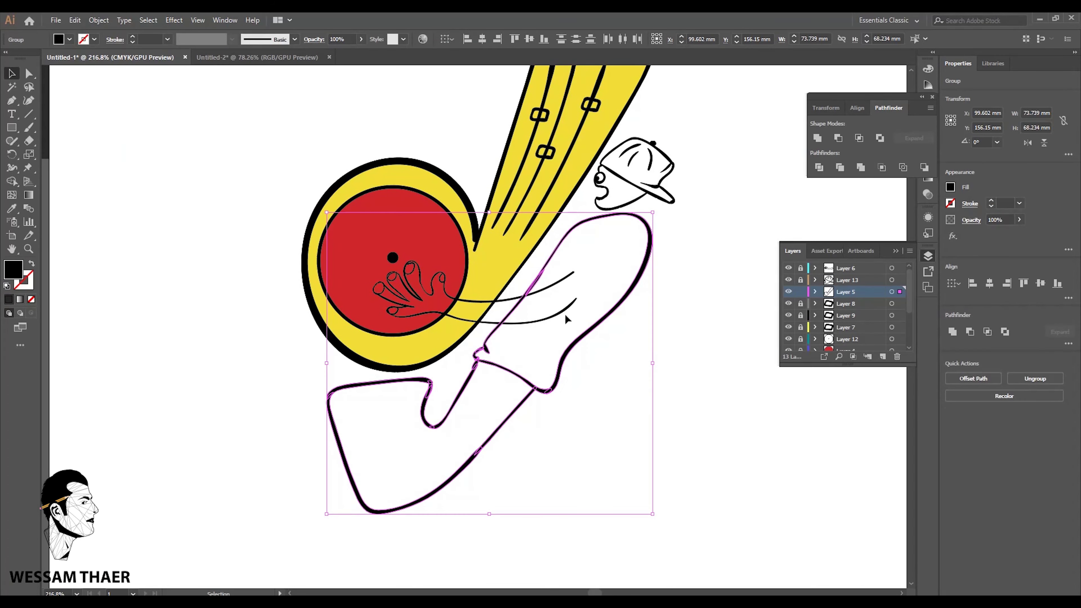
pyautogui.rightClick(607, 349)
pyautogui.press('Escape')
pyautogui.hotkey('ctrl', 'l')
pyautogui.press('m')
pyautogui.moveTo(271, 140); pyautogui.dragTo(689, 538)
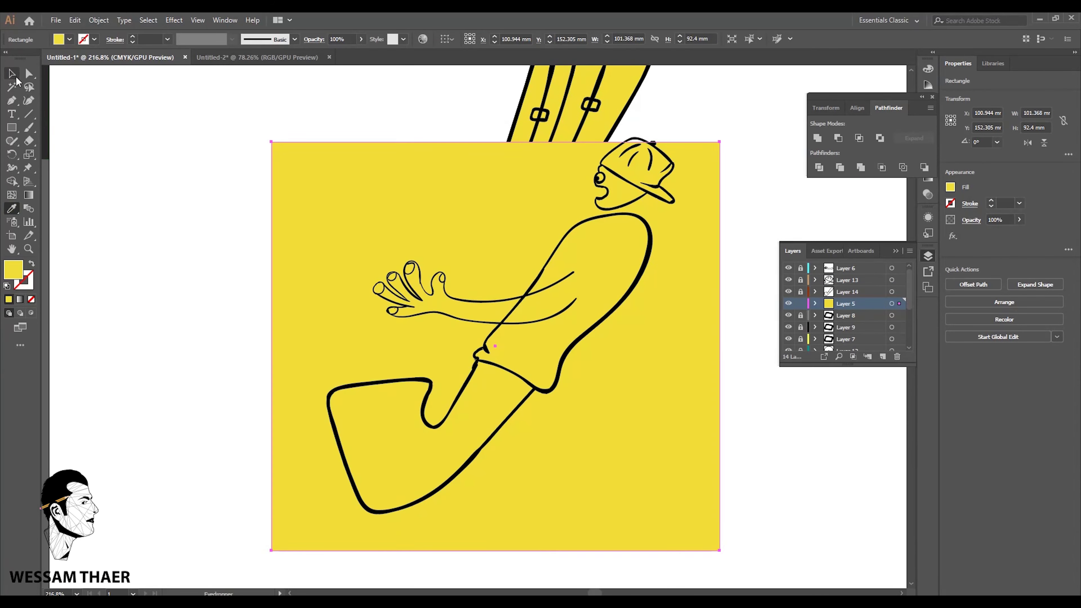
pyautogui.rightClick(458, 266)
pyautogui.click(657, 362)
# Step: Fill the sleeve with the purple swatch using the eyedropper
pyautogui.click(596, 298)
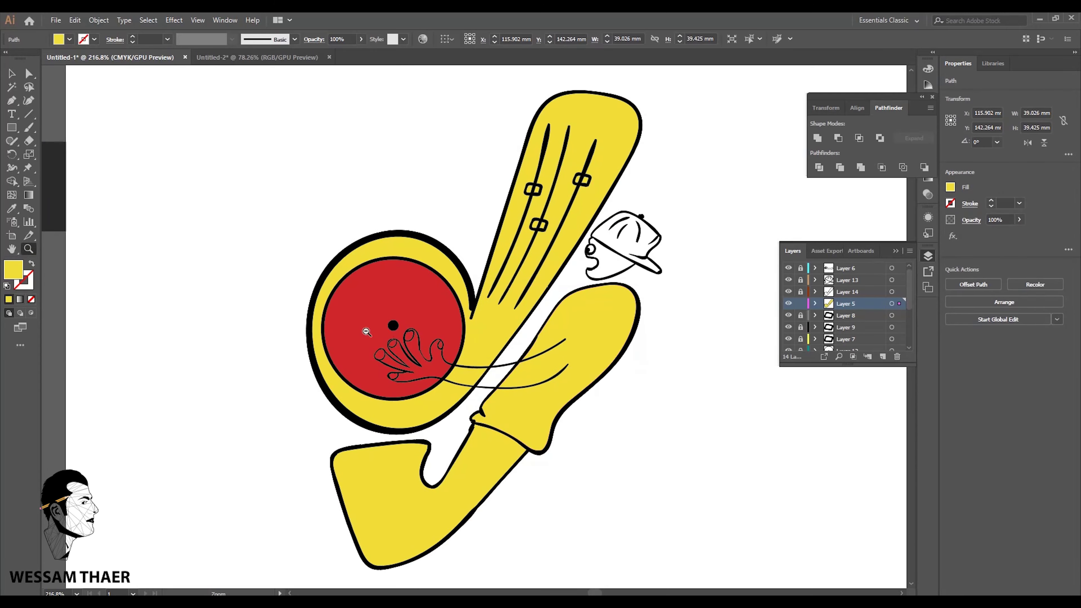
pyautogui.scroll(-2, 426, 298)
pyautogui.press('i')
pyautogui.click(107, 201)
pyautogui.scroll(-1, 261, 174)
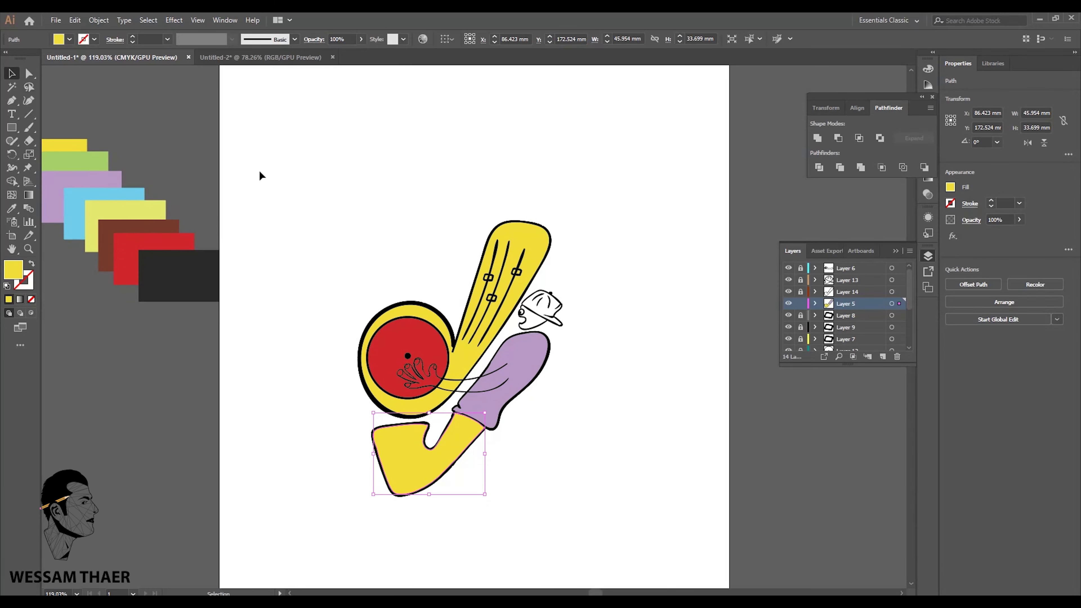
pyautogui.click(681, 277)
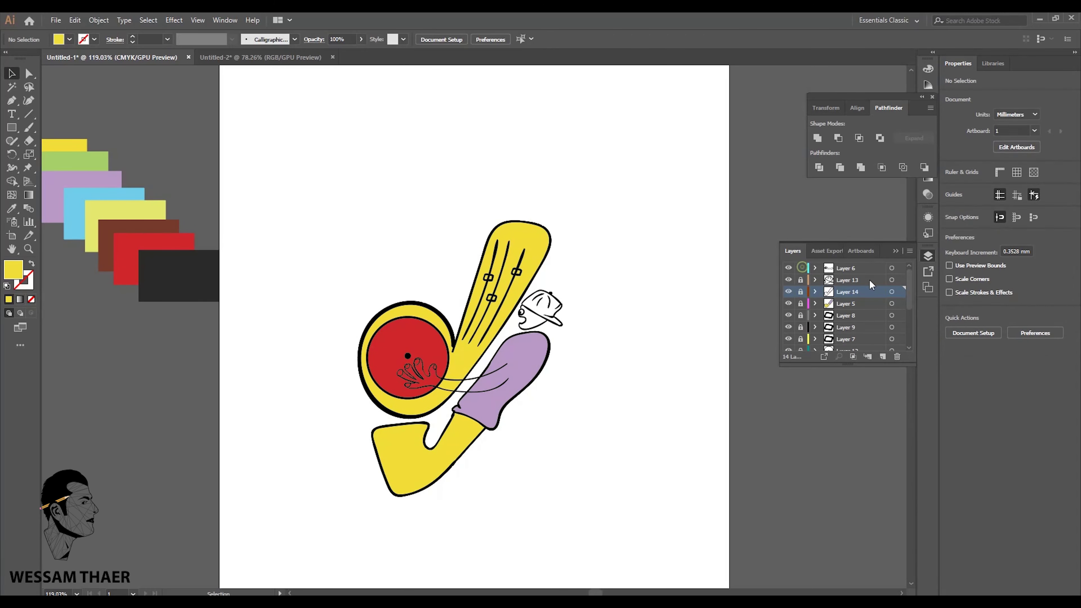
# Step: Select the hand and arm lines and open their Arrange stacking options
pyautogui.click(415, 371)
pyautogui.click(99, 20)
pyautogui.scroll(-5, 434, 298)
pyautogui.rightClick(468, 295)
# Step: Trace a closed shape over the forearm and fill it peach
pyautogui.click(612, 420)
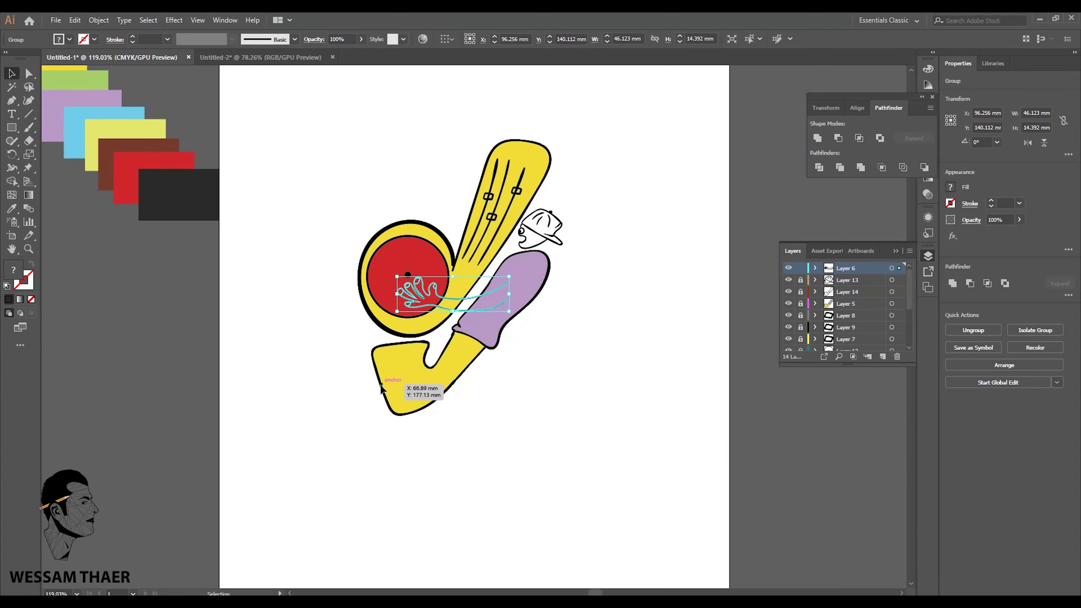
pyautogui.press('z')
pyautogui.click(426, 298)
pyautogui.hotkey('ctrl', 'shift', 'a')
pyautogui.click(282, 372)
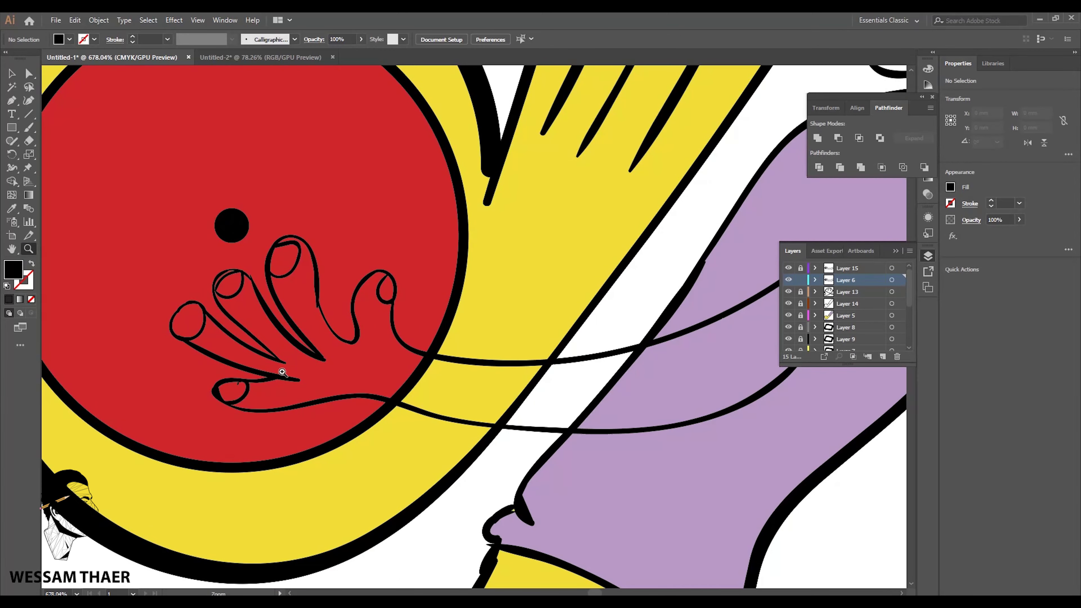
pyautogui.hscroll(5, 386, 338)
pyautogui.press('n')
pyautogui.moveTo(569, 266); pyautogui.dragTo(579, 314)
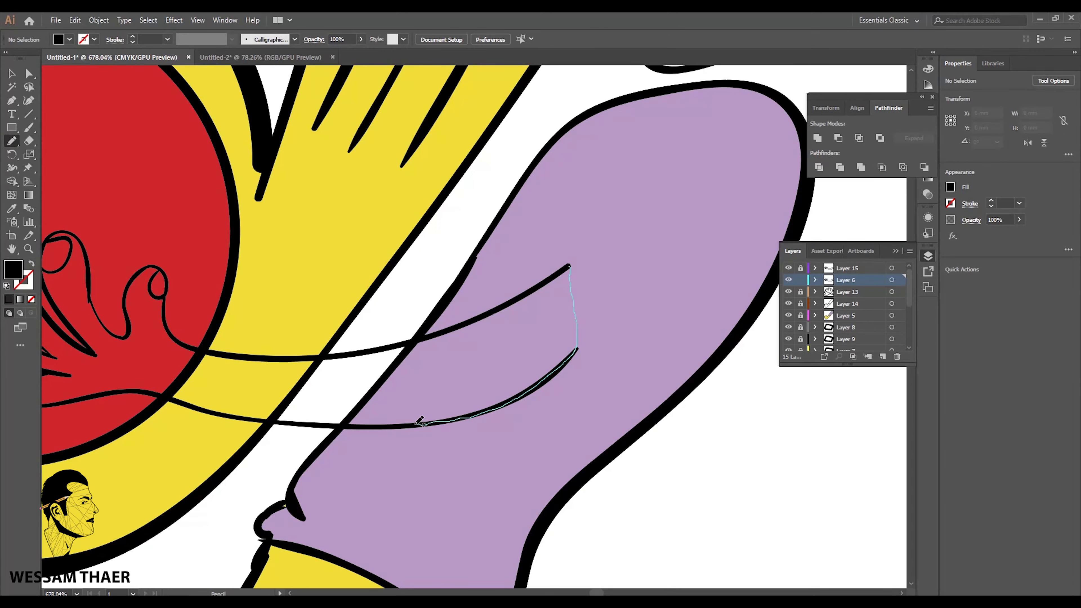
pyautogui.moveTo(552, 277); pyautogui.dragTo(567, 268)
pyautogui.doubleClick(13, 269)
pyautogui.click(653, 237)
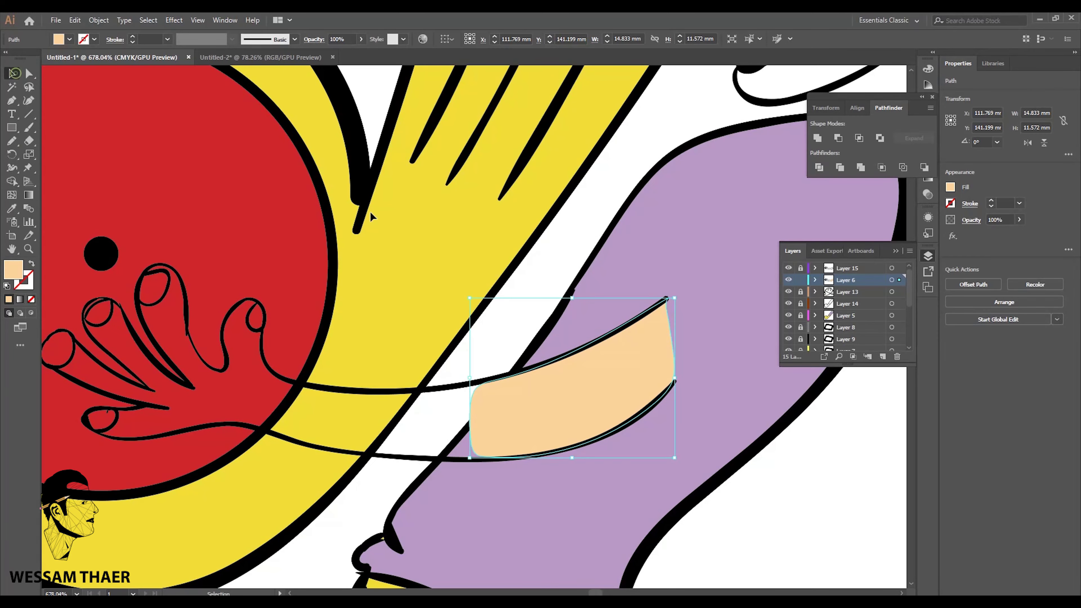
# Step: Zoom in and trace peach shapes over the palm and the back of the hand
pyautogui.press('v')
pyautogui.press('z')
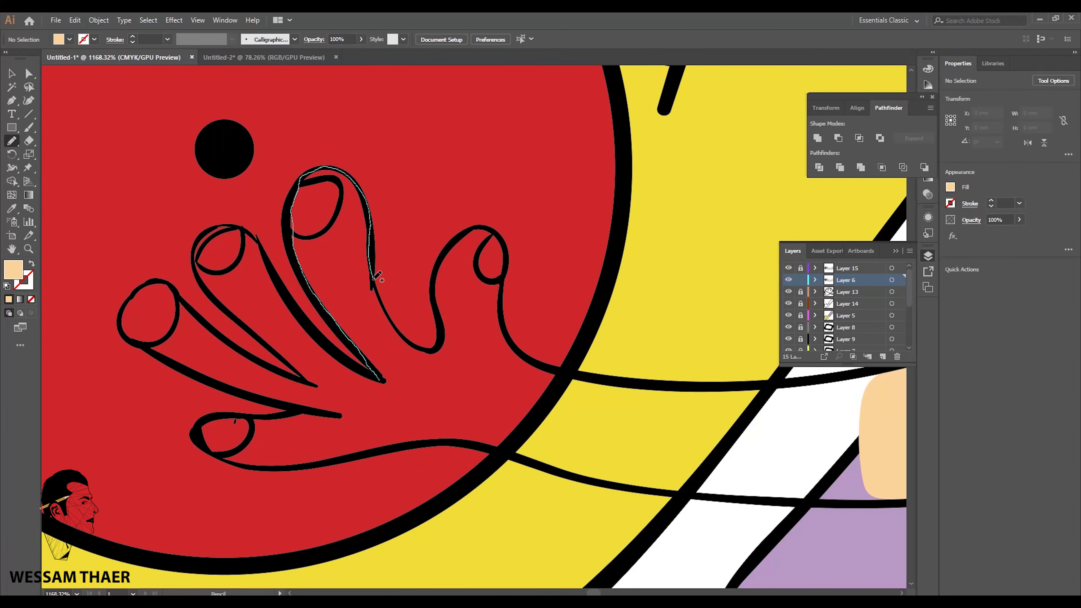
pyautogui.moveTo(379, 388); pyautogui.dragTo(382, 383)
pyautogui.scroll(-2, 382, 384)
pyautogui.hscroll(5, 382, 383)
pyautogui.moveTo(273, 236)
pyautogui.mouseDown()
pyautogui.moveTo(303, 260)
pyautogui.moveTo(265, 276)
pyautogui.mouseUp()
pyautogui.scroll(3, 297, 272)
pyautogui.hscroll(-5, 298, 273)
# Step: Trace peach shapes over each finger and the thumb
pyautogui.moveTo(446, 313); pyautogui.dragTo(346, 210)
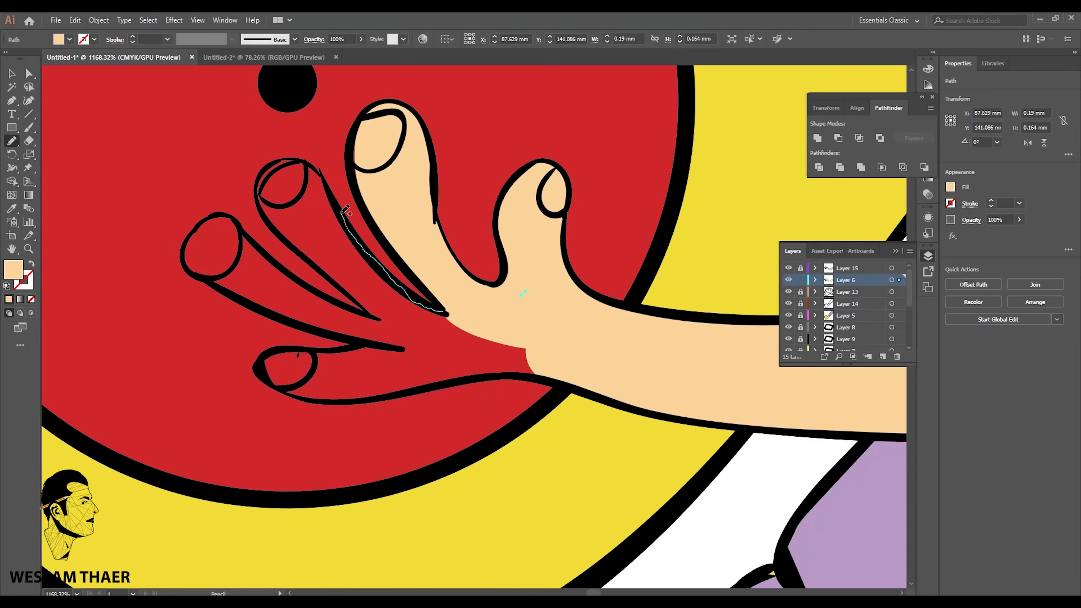
pyautogui.moveTo(264, 209); pyautogui.dragTo(268, 213)
pyautogui.hscroll(-5, 268, 213)
pyautogui.scroll(1, 268, 212)
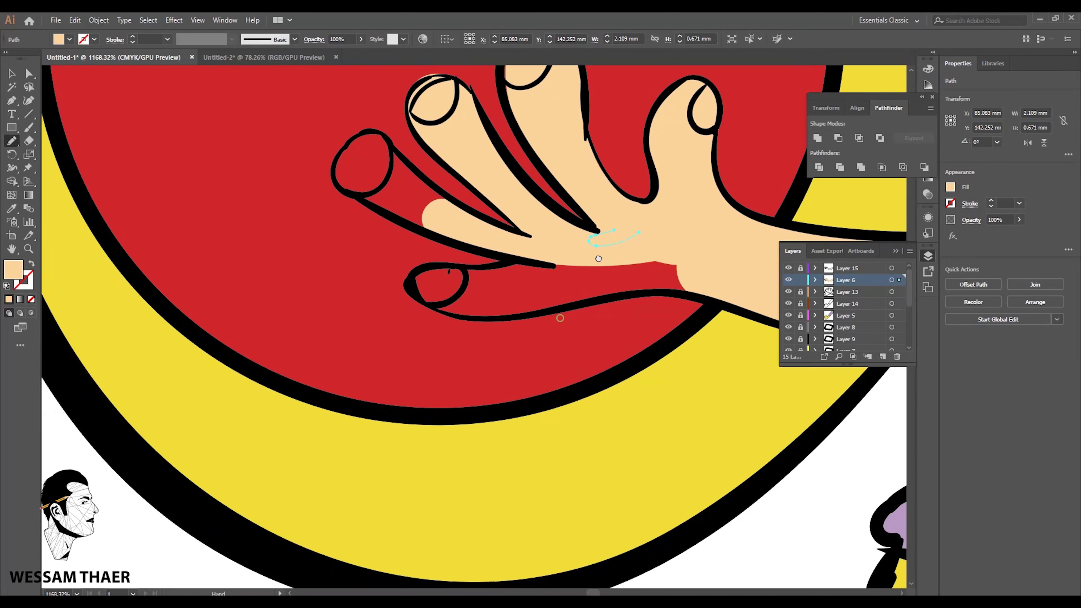
pyautogui.moveTo(496, 317); pyautogui.dragTo(420, 231)
pyautogui.moveTo(381, 271); pyautogui.dragTo(383, 265)
pyautogui.scroll(-3, 383, 265)
pyautogui.hscroll(2, 383, 265)
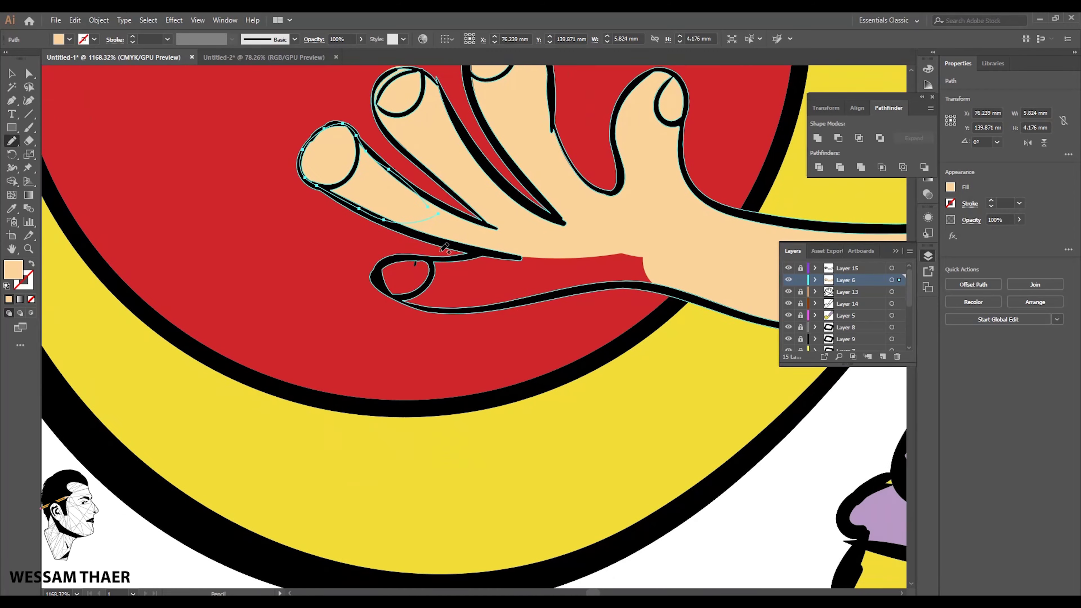
pyautogui.moveTo(528, 245); pyautogui.dragTo(427, 250)
pyautogui.scroll(-5, 591, 291)
pyautogui.scroll(-3, 441, 473)
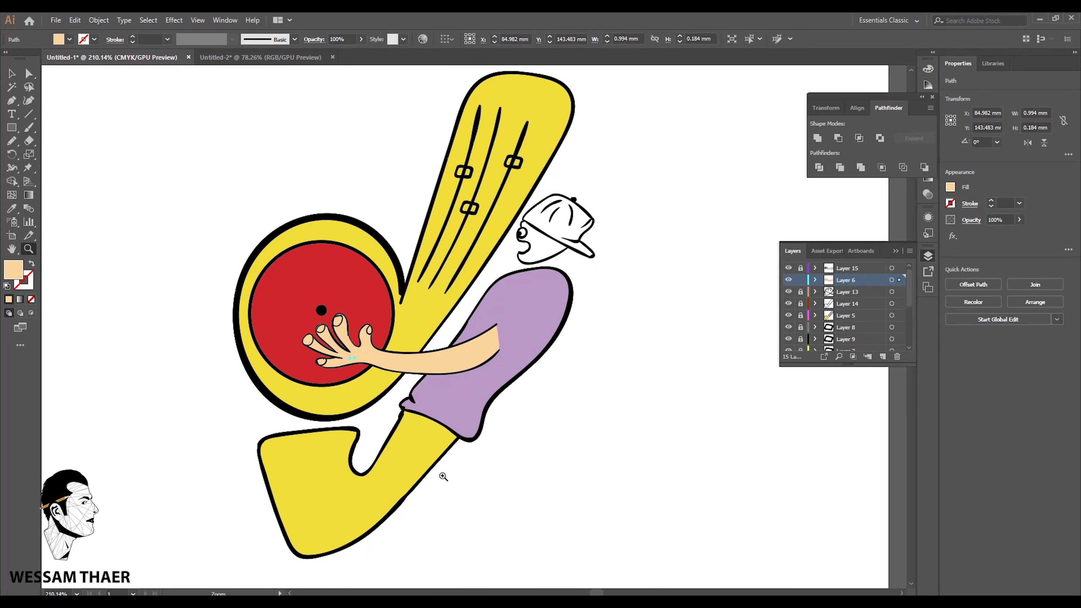
# Step: Select the cap-wearing head artwork and make a copy of it
pyautogui.scroll(1, 324, 395)
pyautogui.scroll(-1, 325, 395)
pyautogui.press('v')
pyautogui.click(419, 272)
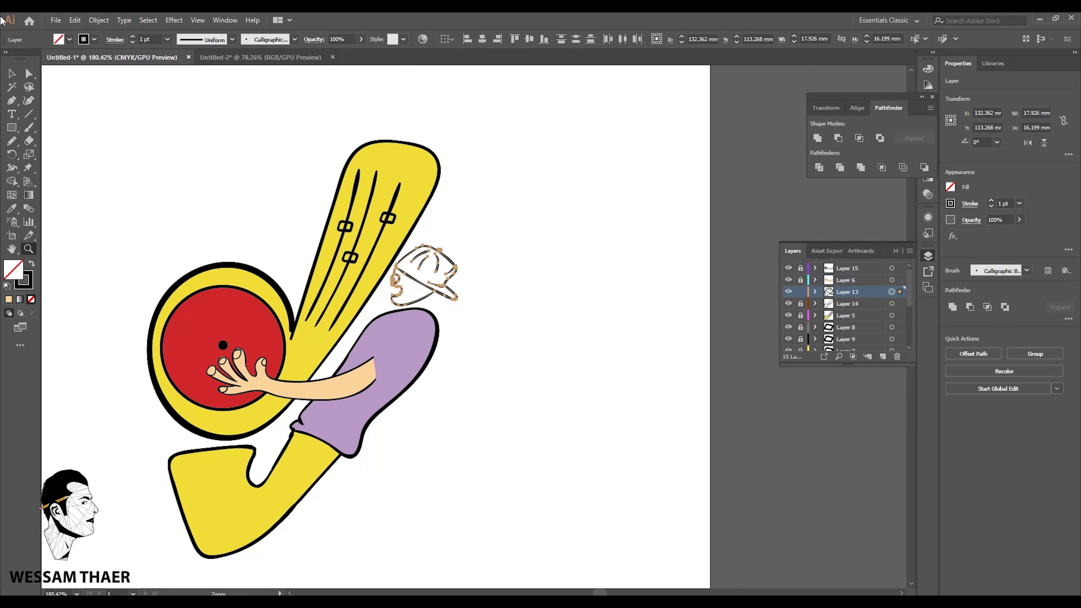
pyautogui.click(98, 20)
pyautogui.click(272, 91)
pyautogui.click(482, 400)
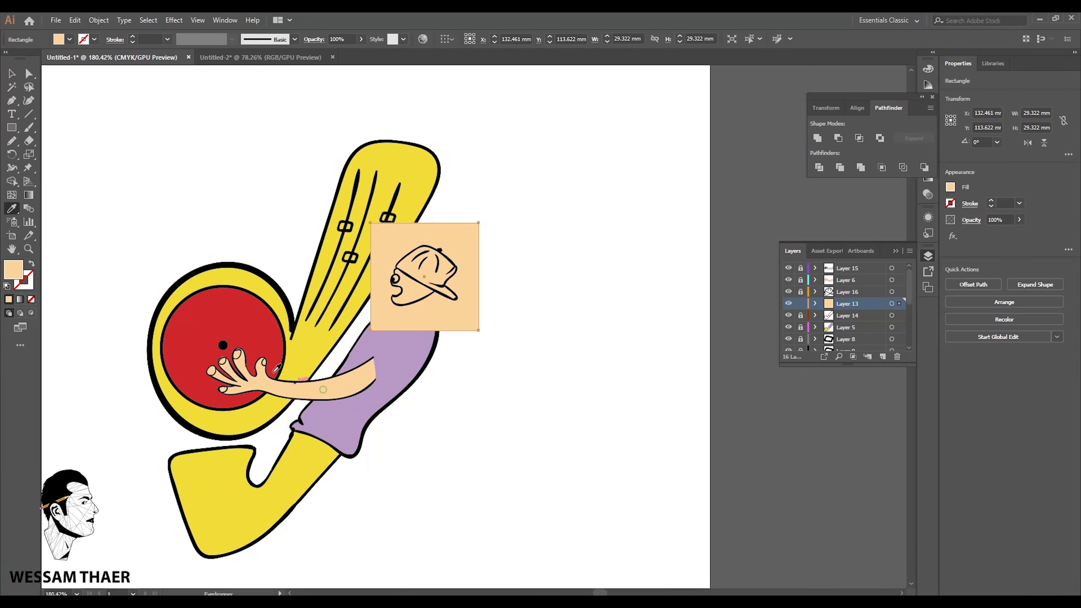
# Step: Give two of the horn's small keys a light grey fill
pyautogui.scroll(3, 425, 277)
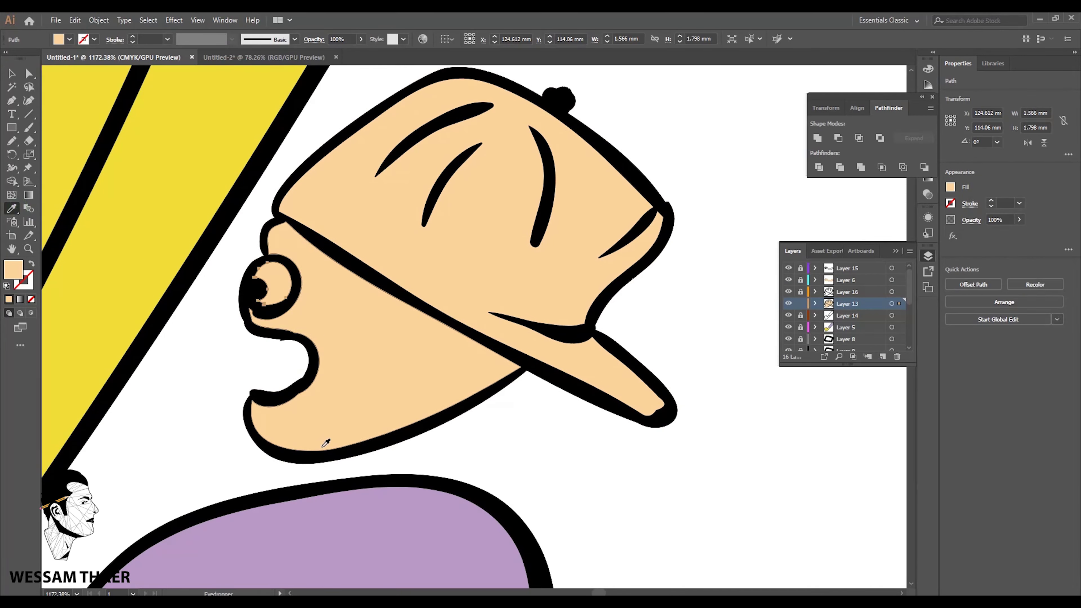
pyautogui.scroll(-3, 485, 441)
pyautogui.scroll(2, 380, 336)
pyautogui.click(376, 247)
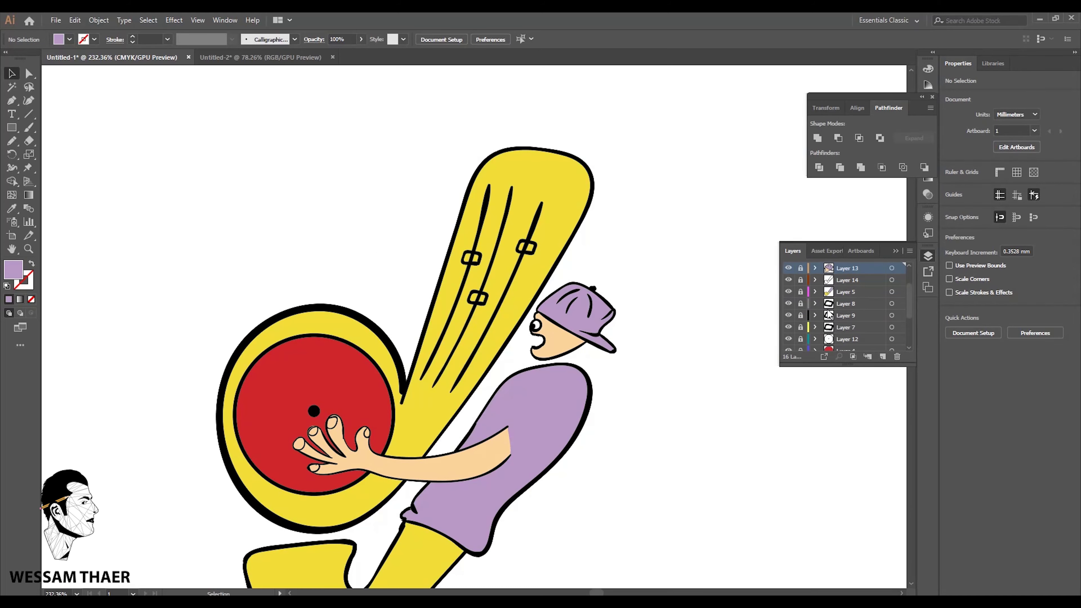
pyautogui.rightClick(546, 235)
pyautogui.click(891, 303)
pyautogui.rightClick(520, 246)
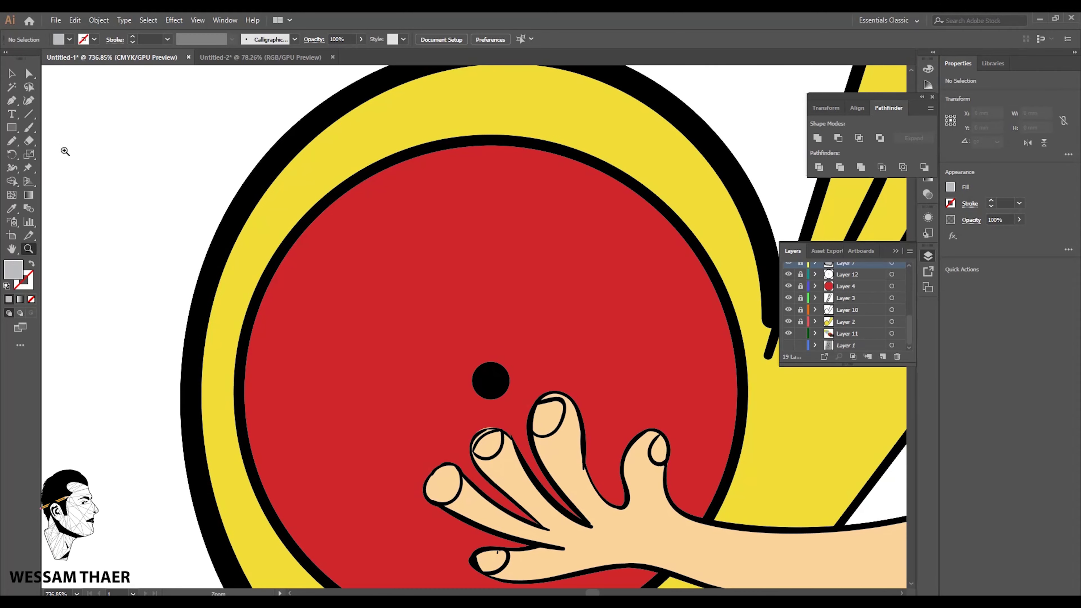
# Step: Paint white shine strokes across the red bowl
pyautogui.scroll(1, 851, 302)
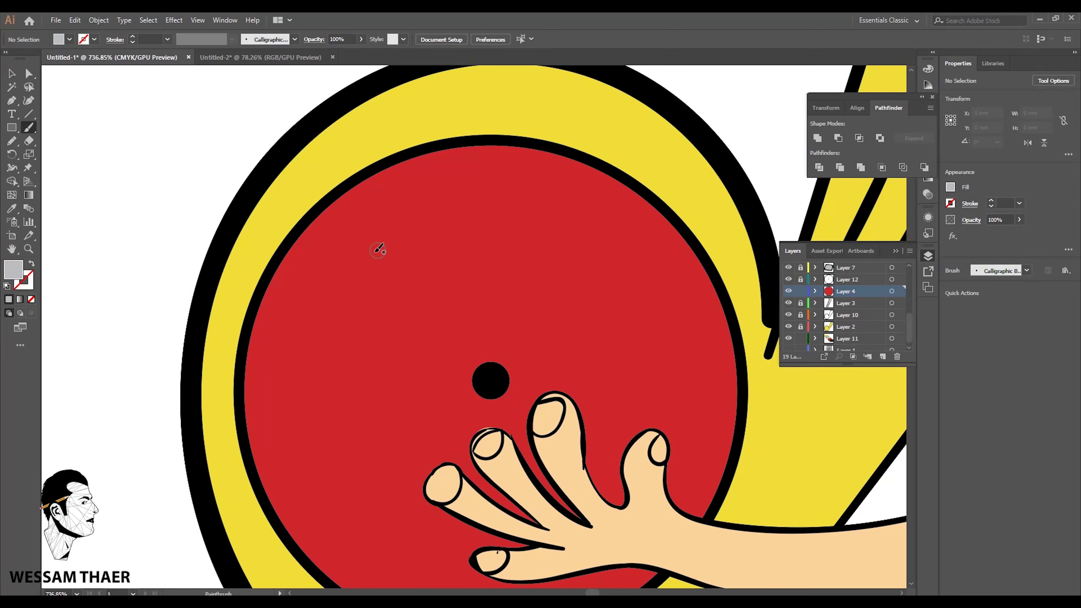
pyautogui.moveTo(369, 219)
pyautogui.mouseDown()
pyautogui.moveTo(330, 254)
pyautogui.moveTo(468, 206)
pyautogui.mouseUp()
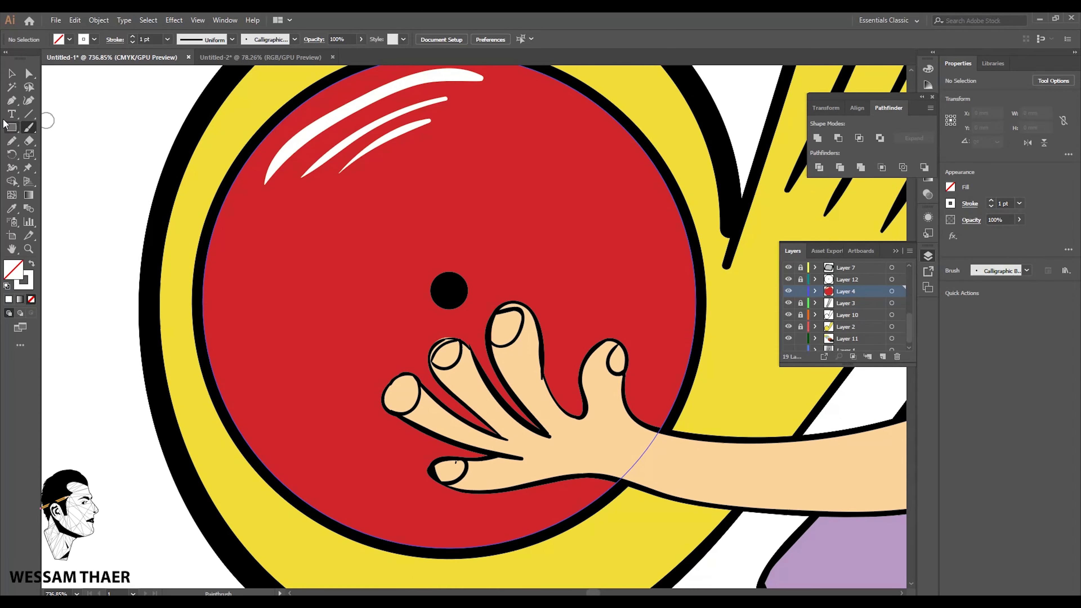
pyautogui.press('v')
pyautogui.click(334, 205)
pyautogui.rightClick(359, 202)
pyautogui.press('Escape')
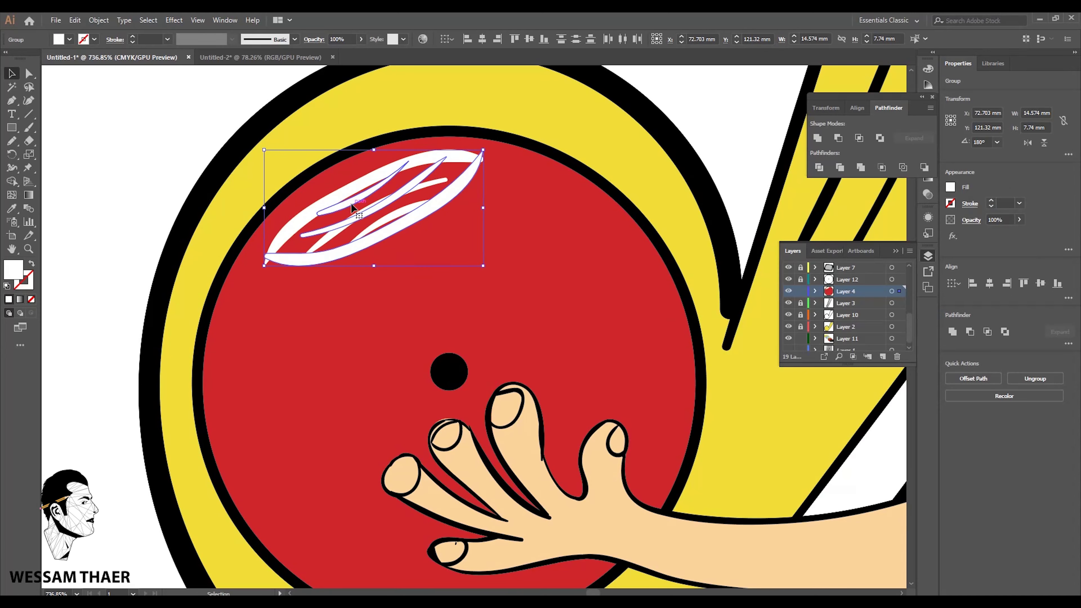
# Step: On the horn's layer, draw a dark-yellow shadow streak beside a horn line
pyautogui.scroll(-6, 301, 339)
pyautogui.scroll(-1, 301, 339)
pyautogui.click(803, 330)
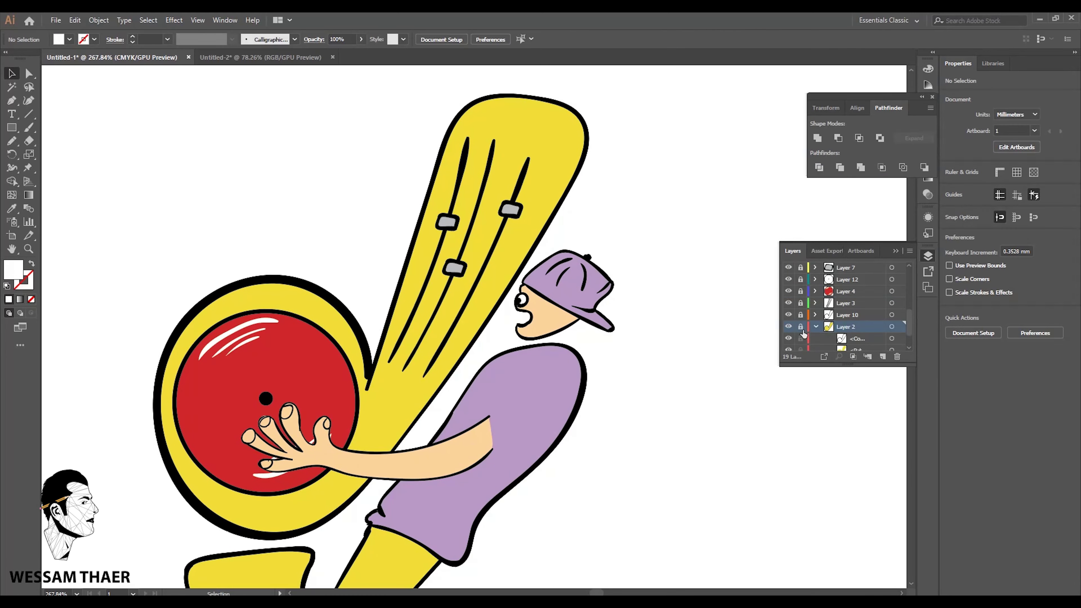
pyautogui.click(891, 327)
pyautogui.press('n')
pyautogui.scroll(6, 236, 239)
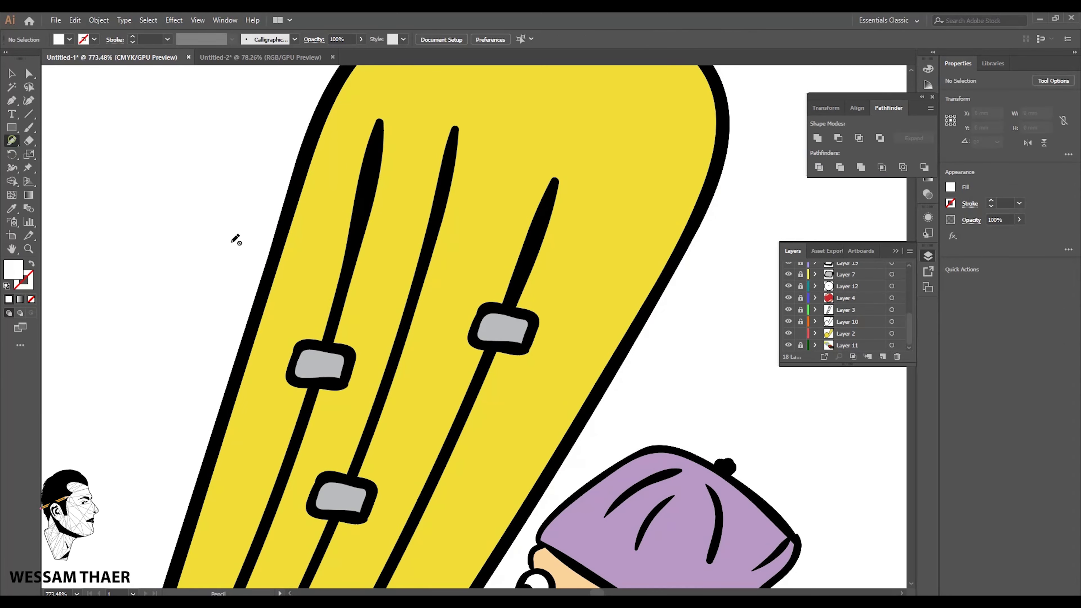
pyautogui.scroll(-5, 435, 517)
pyautogui.scroll(3, 102, 294)
pyautogui.moveTo(601, 161); pyautogui.dragTo(617, 170)
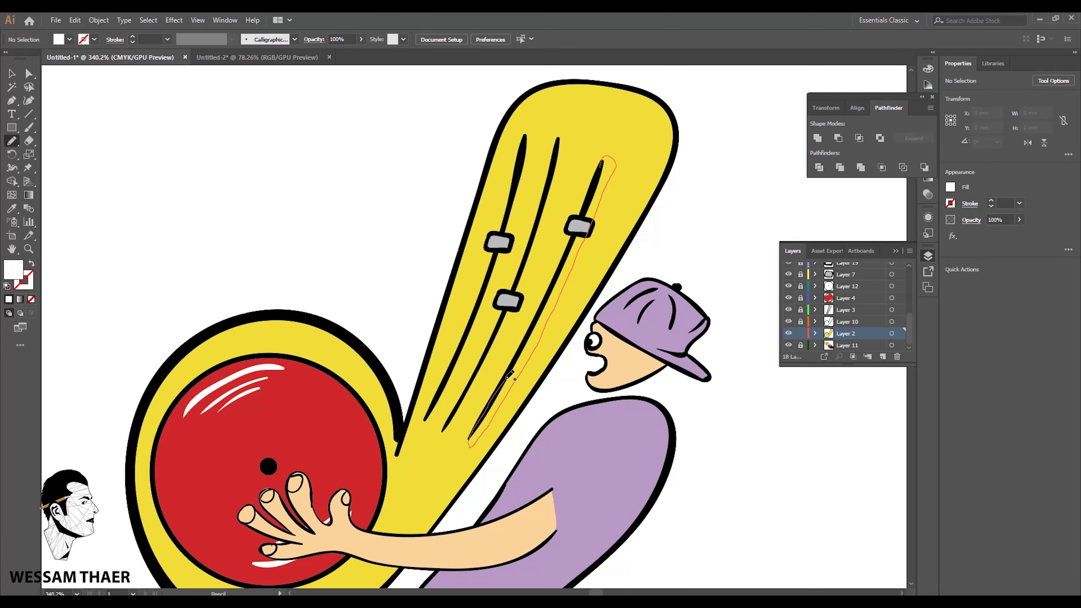
pyautogui.moveTo(509, 375); pyautogui.dragTo(602, 164)
pyautogui.doubleClick(13, 269)
pyautogui.click(646, 237)
# Step: Add a second dark-yellow shadow streak along another horn line
pyautogui.scroll(3, 435, 230)
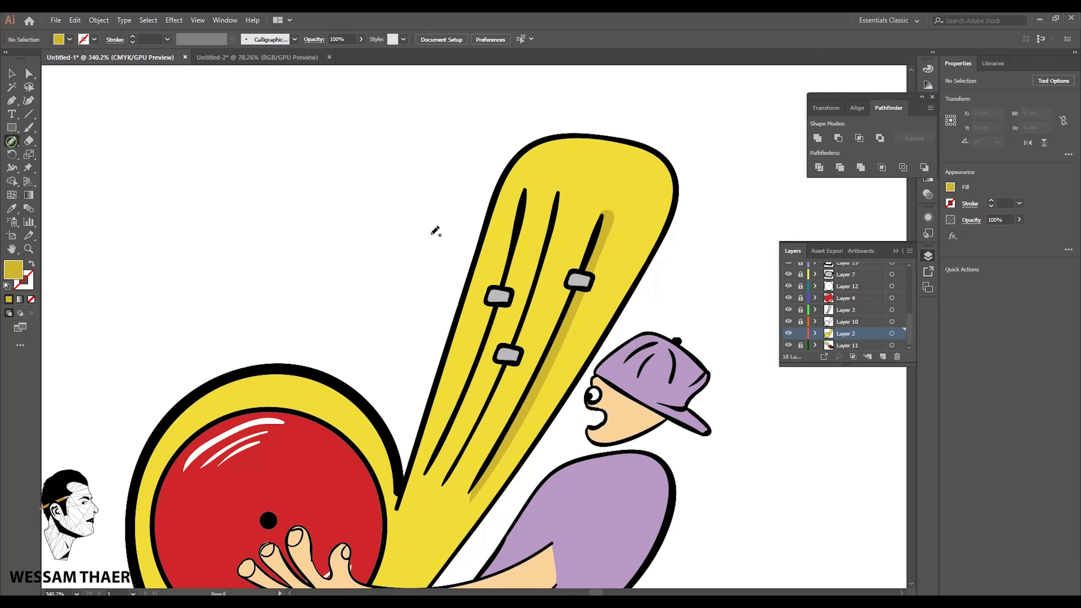
pyautogui.moveTo(561, 195); pyautogui.dragTo(527, 320)
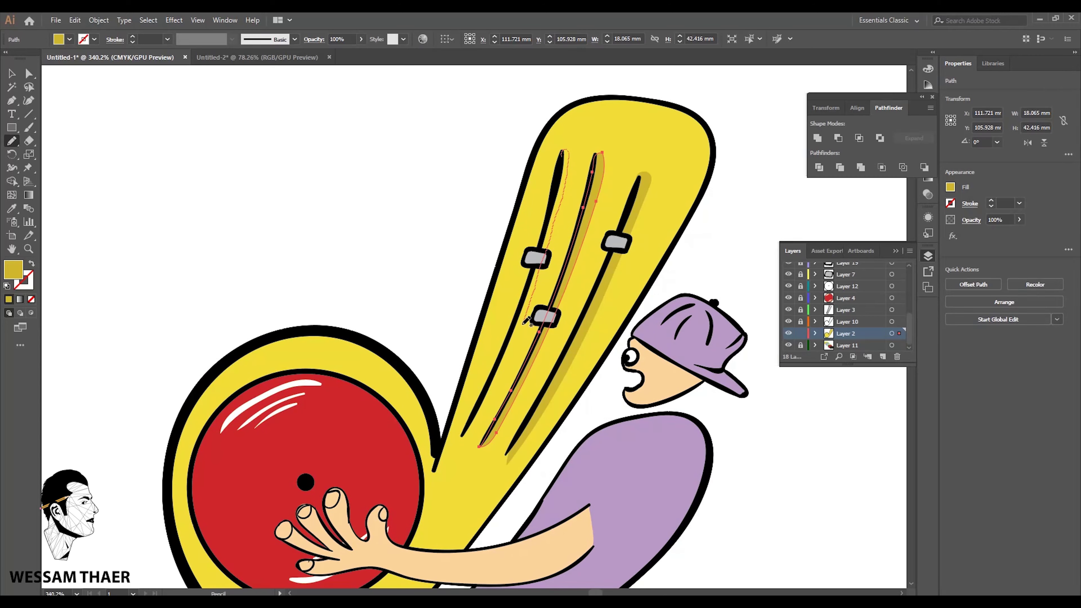
pyautogui.scroll(-5, 517, 322)
pyautogui.hscroll(-2, 279, 225)
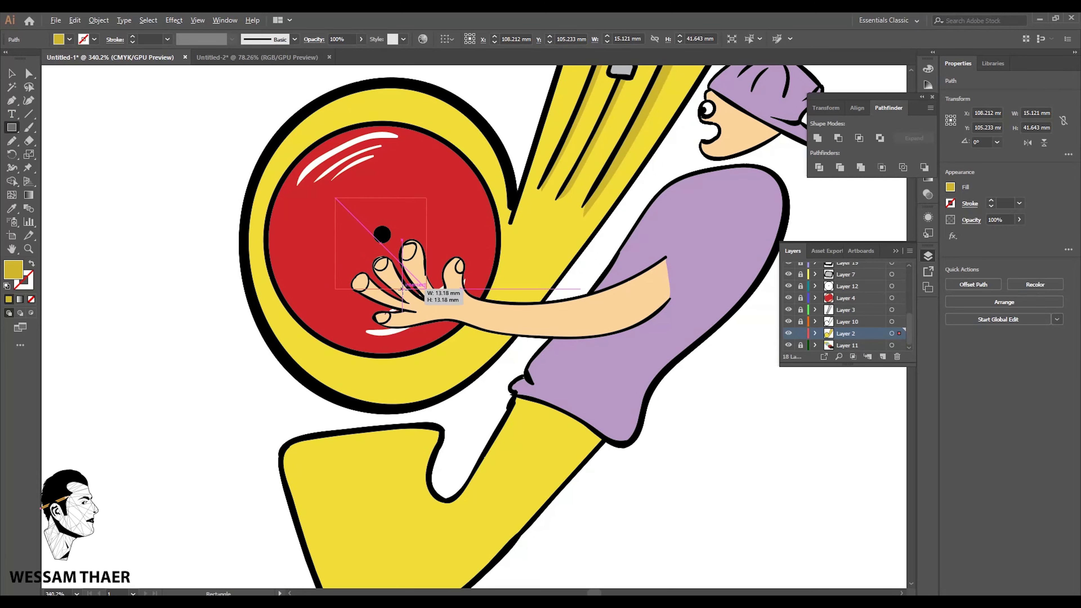
# Step: Draw a grey disc behind the bowl's centre dot
pyautogui.moveTo(12, 127); pyautogui.dragTo(64, 155)
pyautogui.moveTo(337, 190); pyautogui.dragTo(426, 279)
pyautogui.press('i')
pyautogui.click(127, 192)
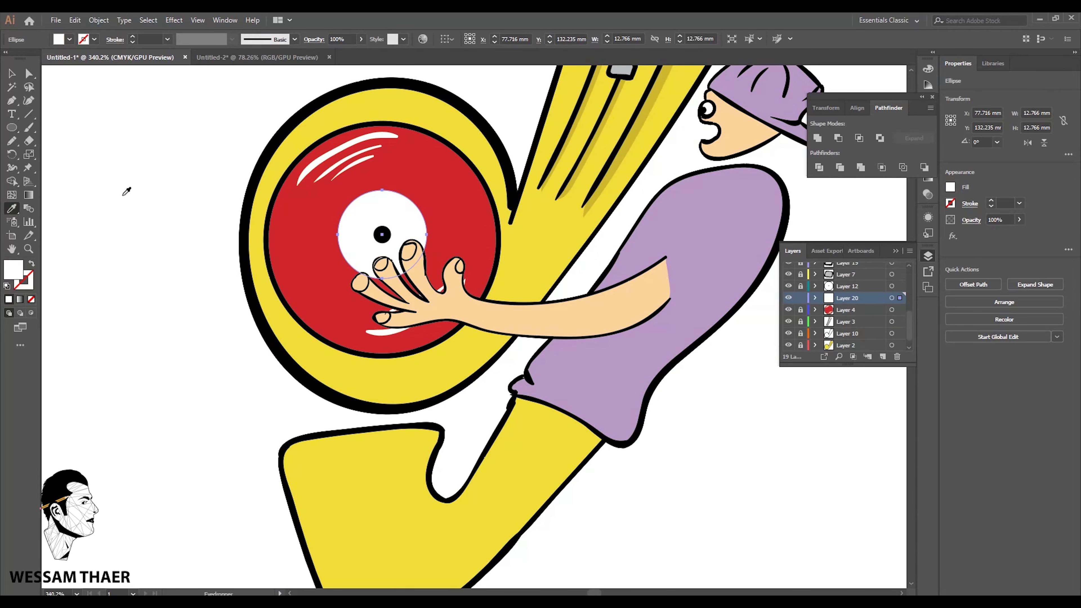
pyautogui.click(69, 40)
pyautogui.click(51, 64)
pyautogui.scroll(3, 394, 224)
pyautogui.press('v')
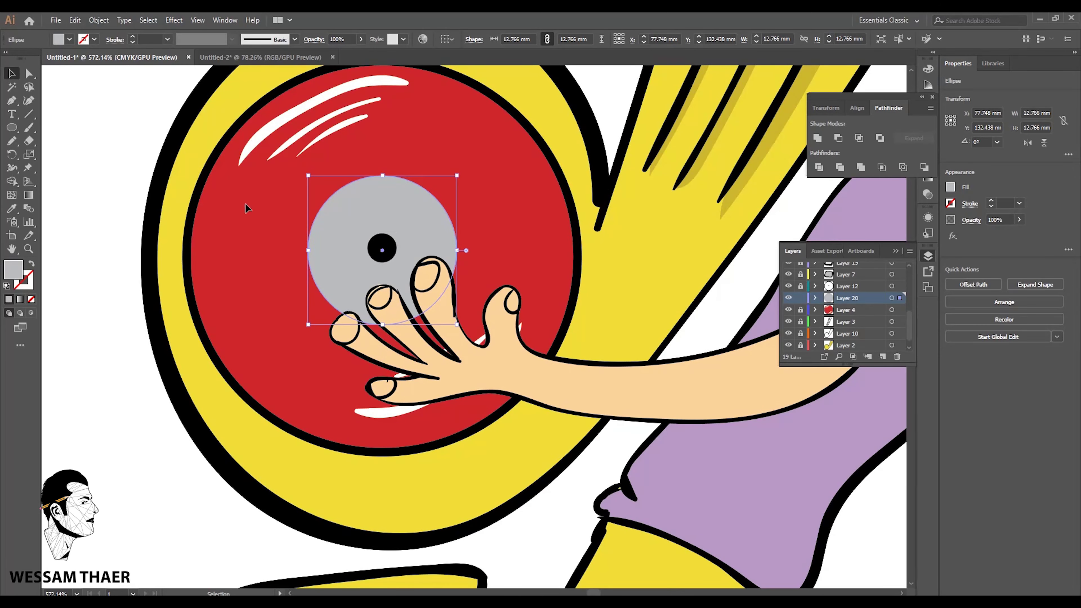
pyautogui.scroll(-5, 246, 207)
pyautogui.click(794, 333)
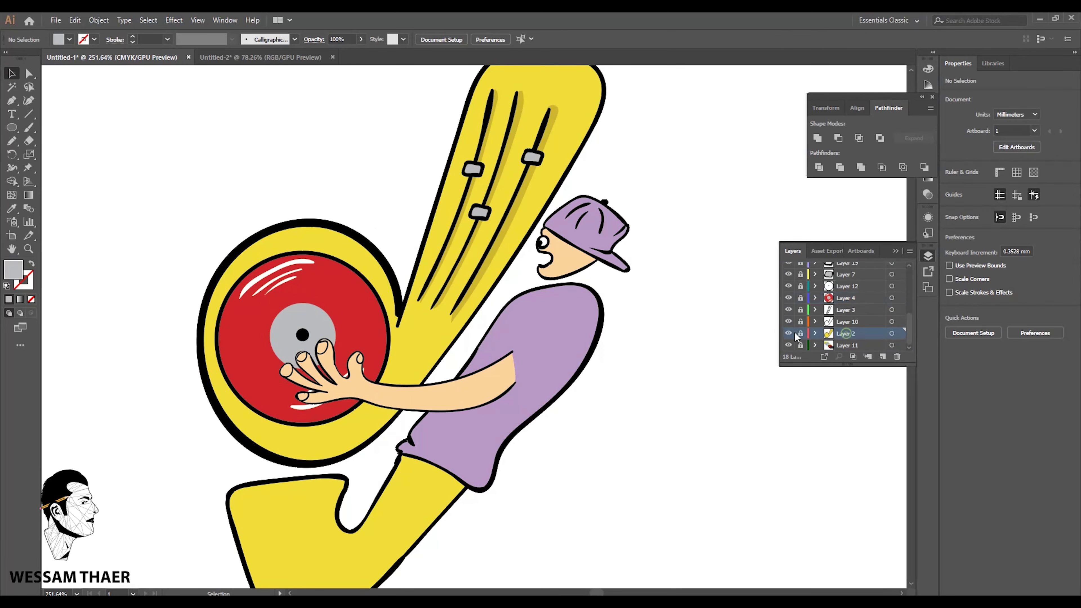
pyautogui.scroll(3, 794, 332)
# Step: Unlock the head's layer and add a tan shadow along the jaw
pyautogui.click(799, 304)
pyautogui.press('z')
pyautogui.moveTo(593, 234); pyautogui.dragTo(630, 233)
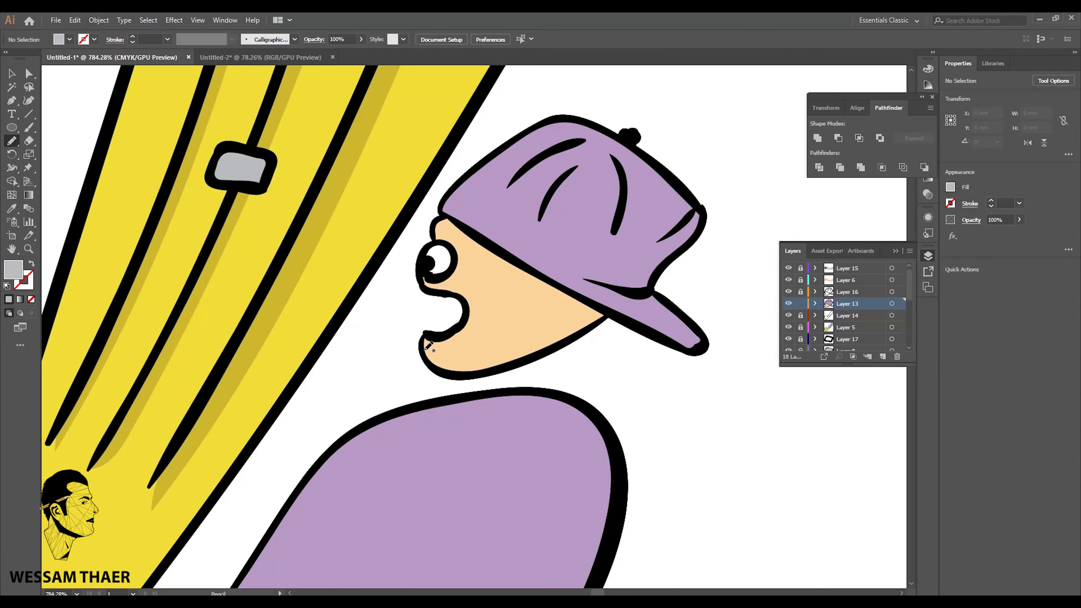
pyautogui.moveTo(612, 315); pyautogui.dragTo(611, 315)
pyautogui.doubleClick(13, 269)
pyautogui.click(647, 237)
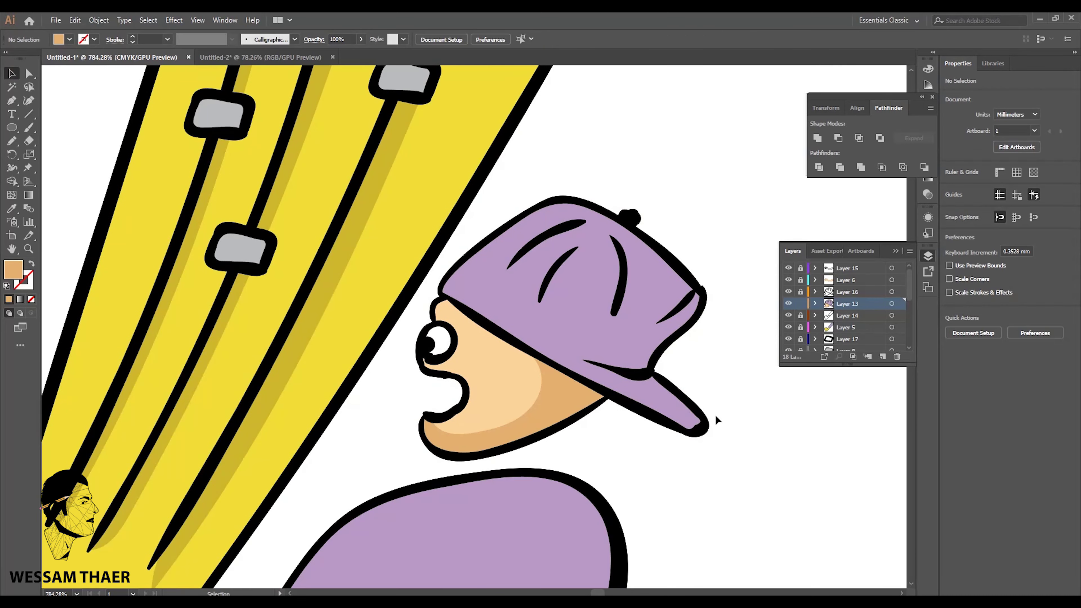
pyautogui.scroll(3, 606, 233)
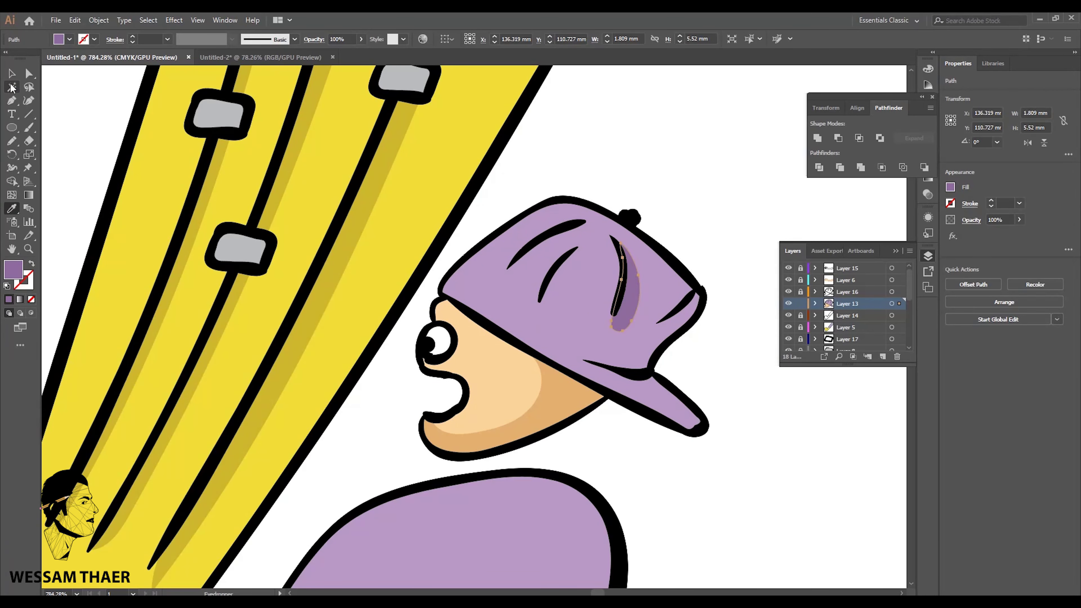
pyautogui.scroll(3, 468, 298)
# Step: Draw a darker purple crease shadow on the cap
pyautogui.hotkey('ctrl', 'shift', 'a')
pyautogui.press('n')
pyautogui.moveTo(548, 377); pyautogui.dragTo(545, 374)
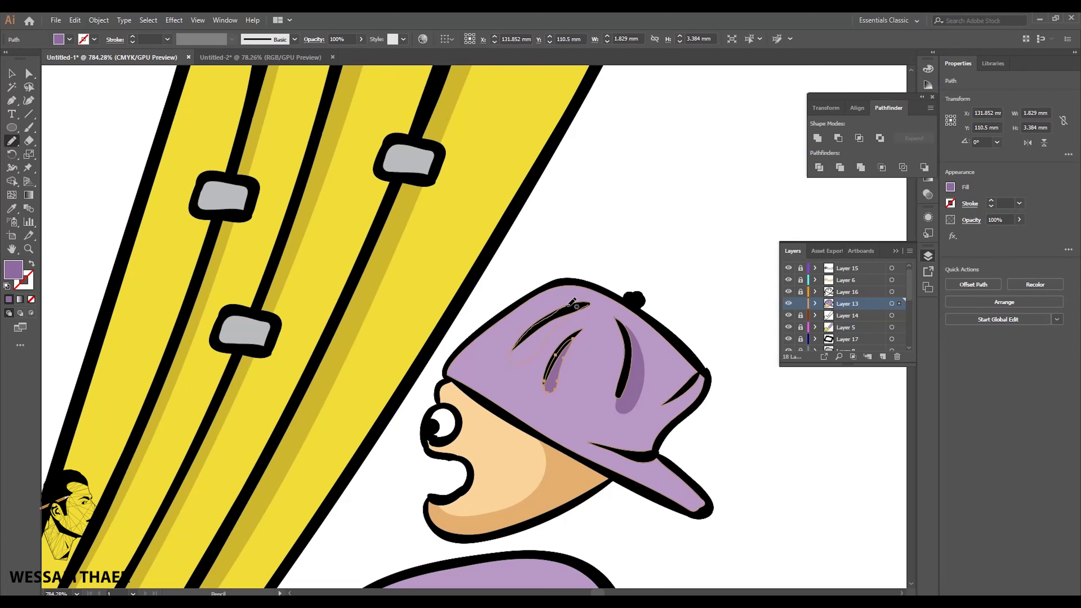
pyautogui.scroll(-3, 553, 289)
pyautogui.moveTo(606, 295); pyautogui.dragTo(576, 218)
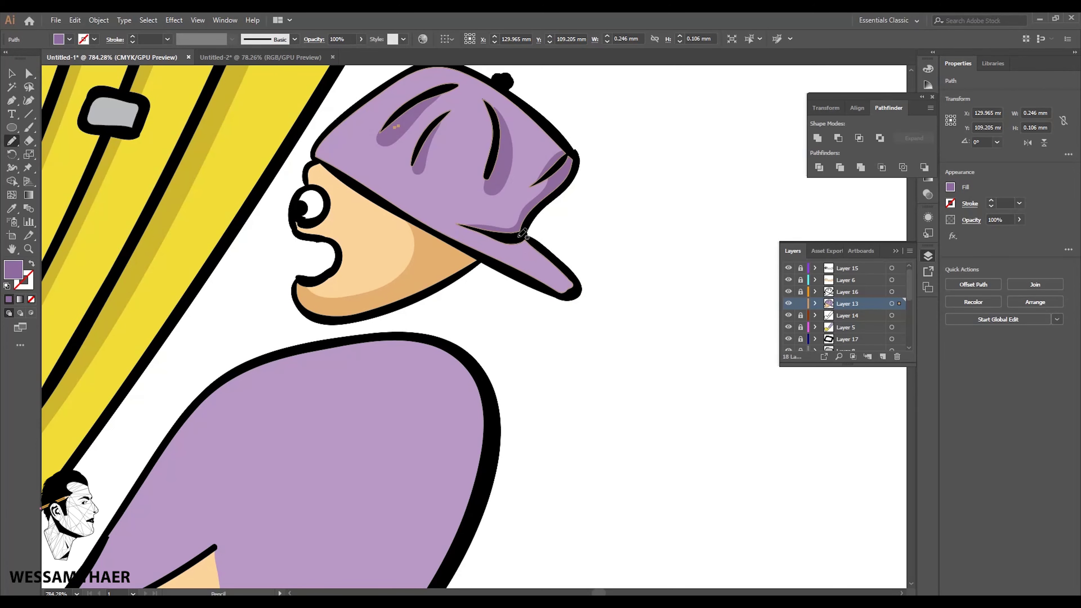
pyautogui.scroll(-8, 566, 232)
pyautogui.hscroll(-5, 566, 232)
# Step: Draw deeper purple shadow bands along the shirt's edge
pyautogui.moveTo(490, 136); pyautogui.dragTo(412, 481)
pyautogui.scroll(-10, 572, 266)
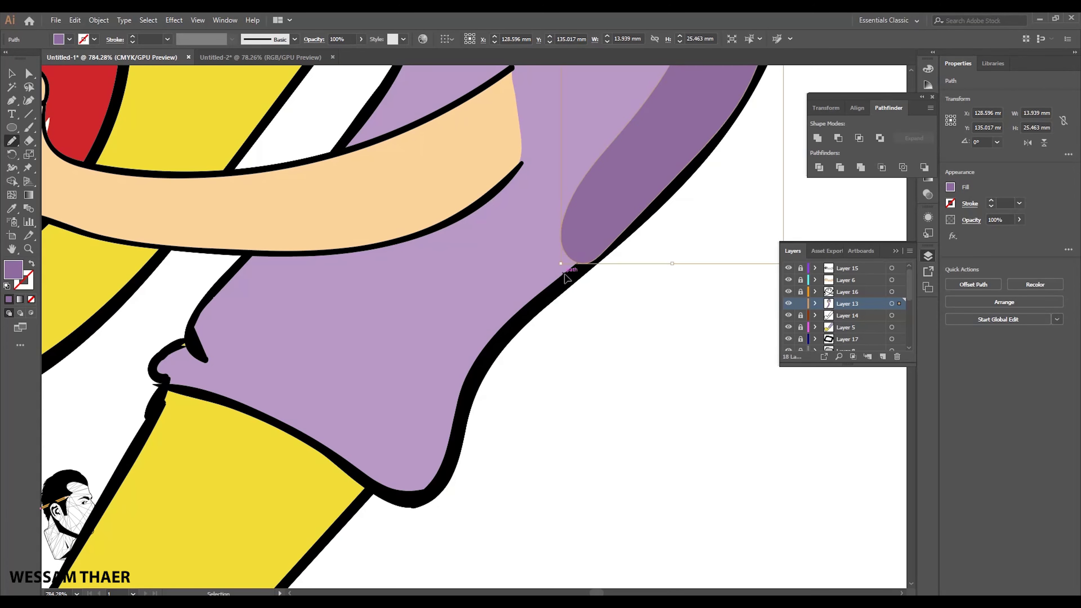
pyautogui.scroll(9, 572, 266)
pyautogui.click(801, 327)
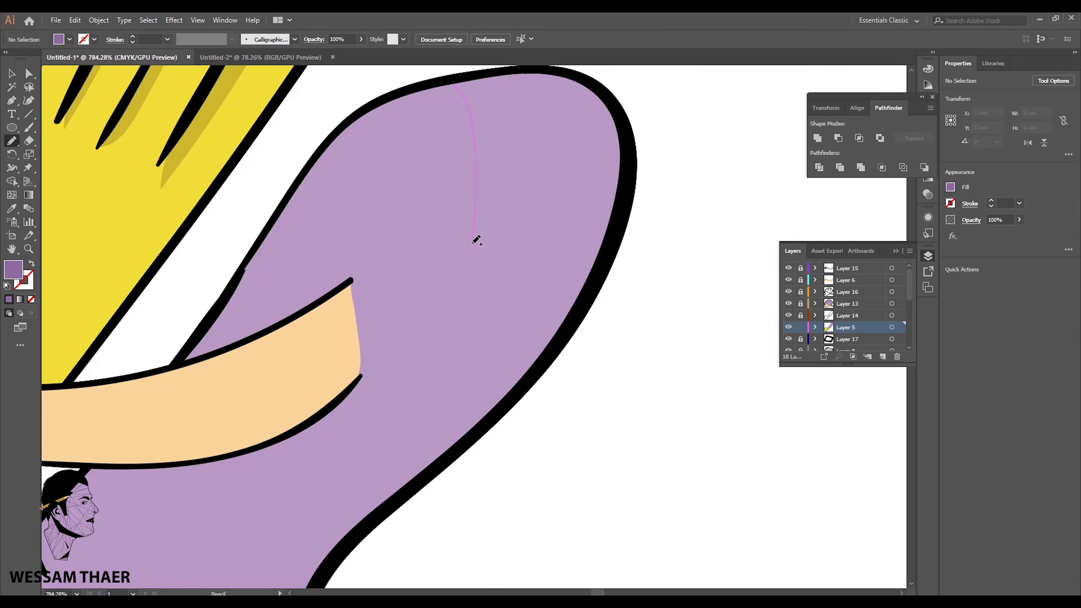
pyautogui.moveTo(616, 232); pyautogui.dragTo(622, 183)
pyautogui.scroll(-7, 530, 169)
pyautogui.hscroll(-3, 530, 170)
pyautogui.moveTo(283, 464); pyautogui.dragTo(370, 511)
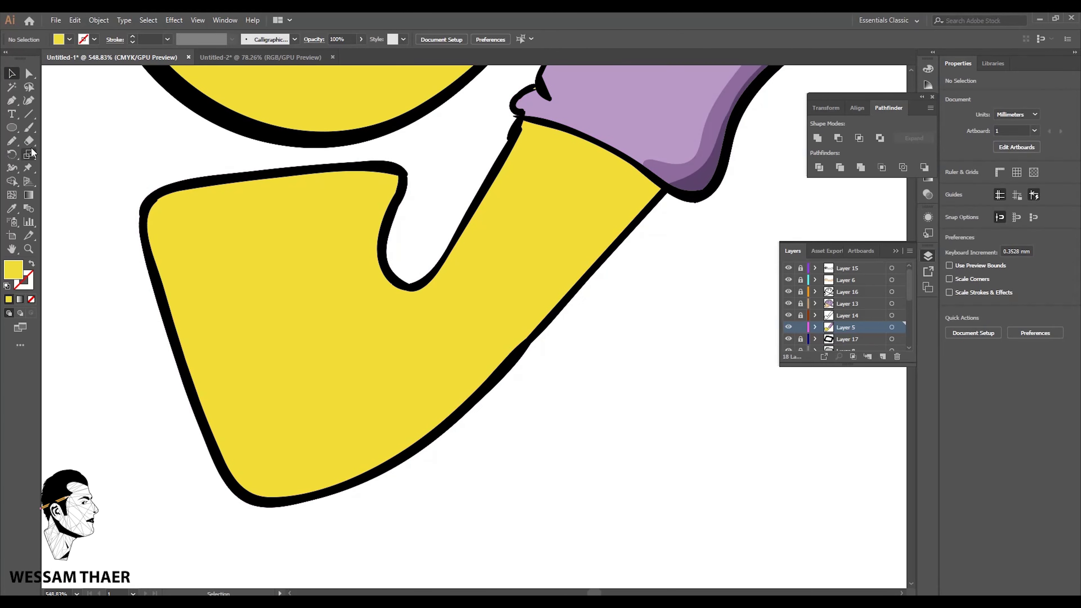
# Step: Trace a darker yellow shadow shape on the lower yellow piece
pyautogui.moveTo(617, 157); pyautogui.dragTo(228, 305)
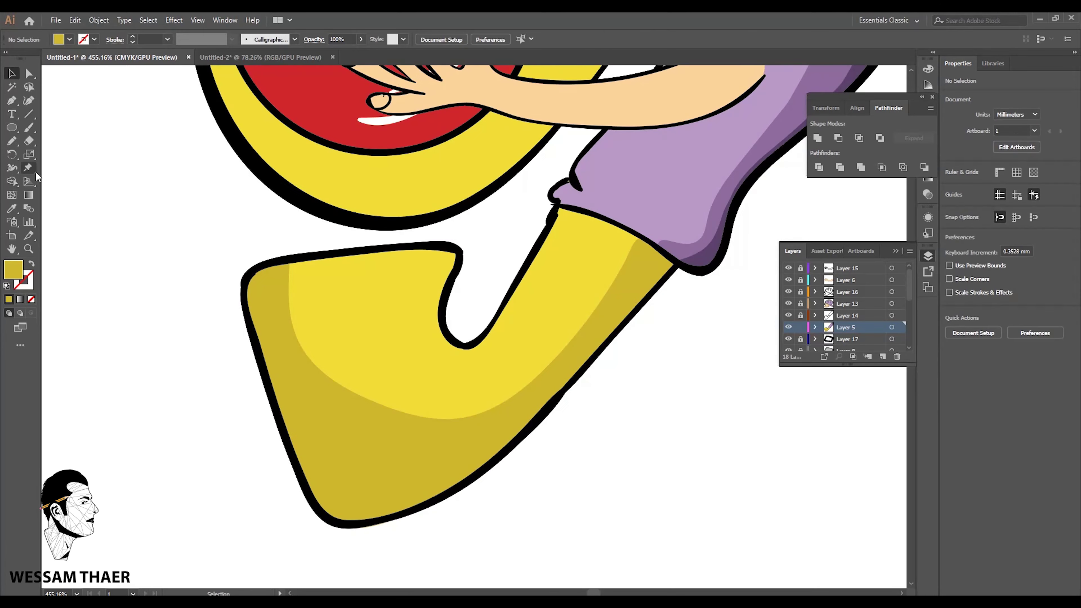
pyautogui.press('n')
pyautogui.moveTo(653, 249); pyautogui.dragTo(425, 459)
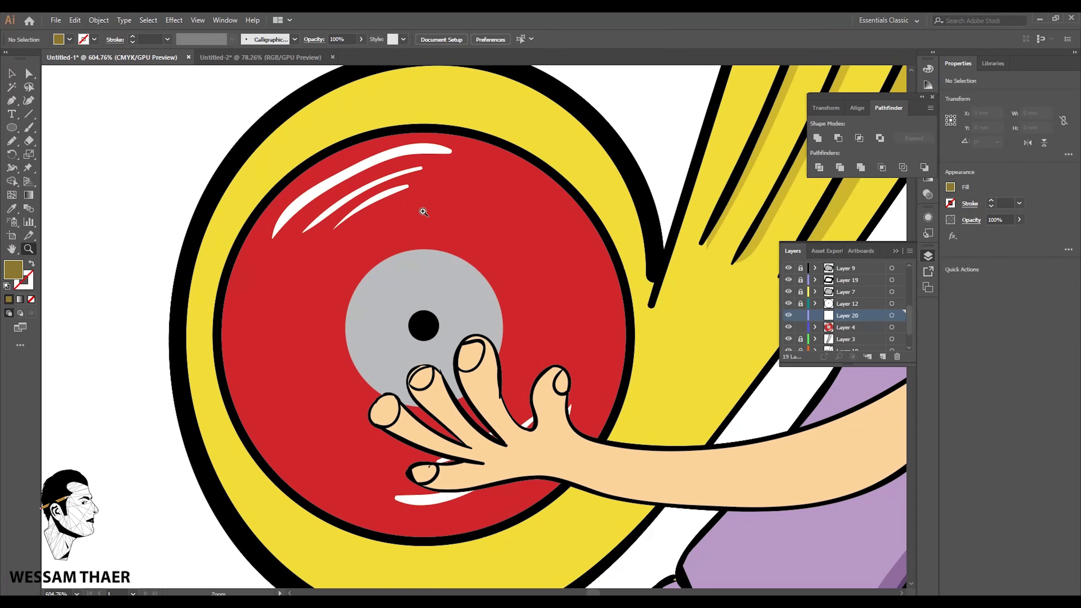
# Step: Draw a white-filled curved Pencil stroke arcing across the red bowl
pyautogui.press('n')
pyautogui.moveTo(314, 242); pyautogui.dragTo(430, 146)
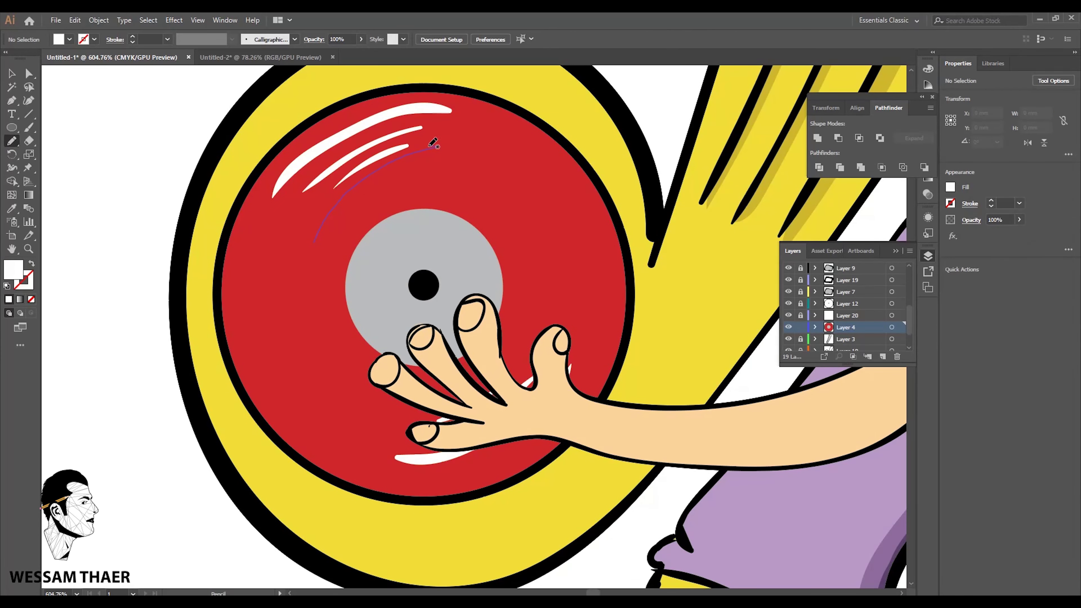